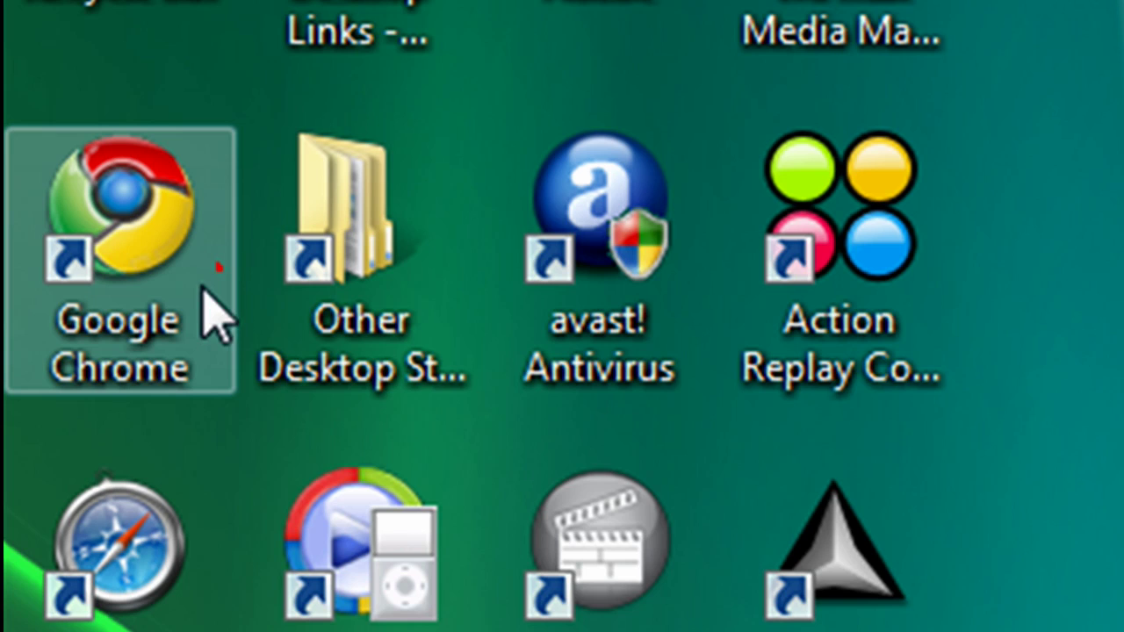
{"action": "double_click", "coordinate": [207, 310]}
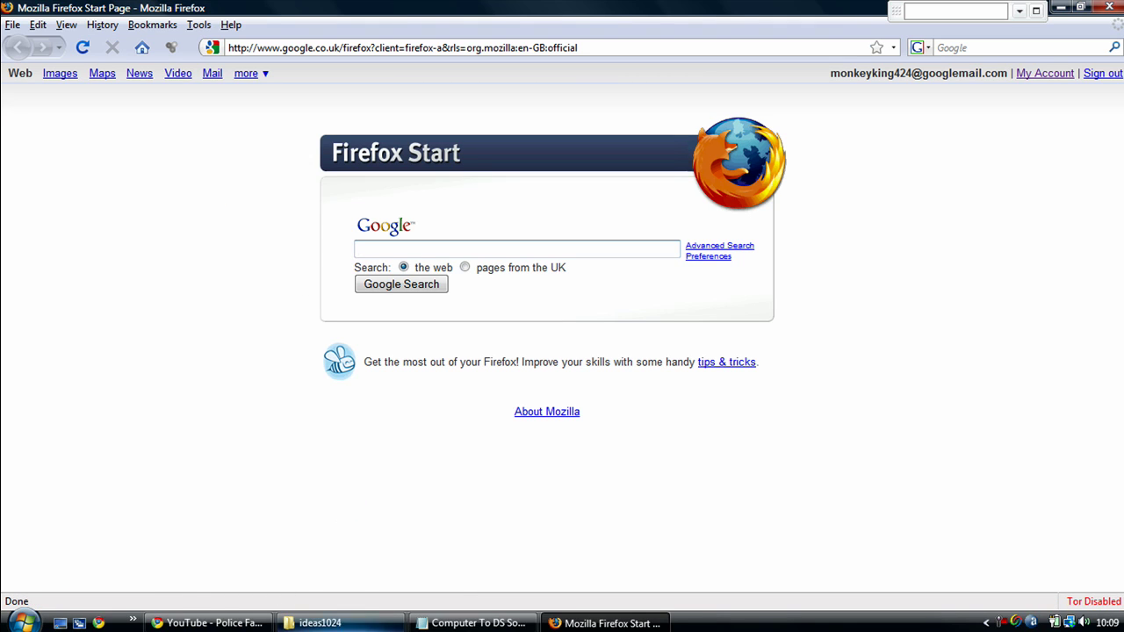
{"action": "left_click", "coordinate": [474, 623]}
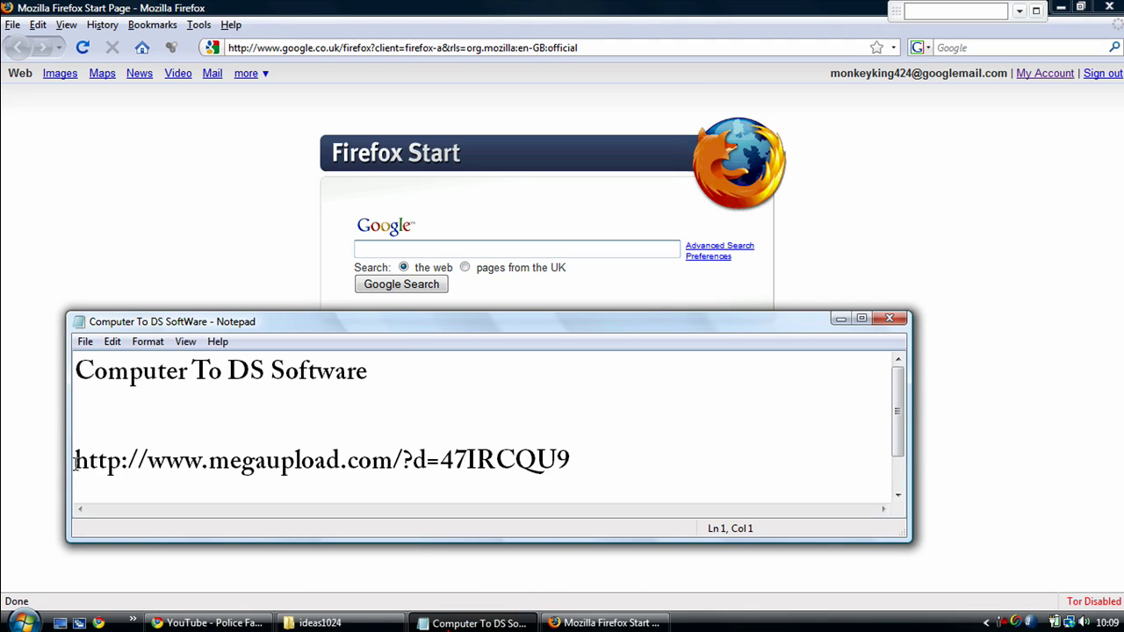
{"action": "left_click_drag", "start_coordinate": [76, 463], "coordinate": [588, 464]}
{"action": "key", "text": "ctrl+c"}
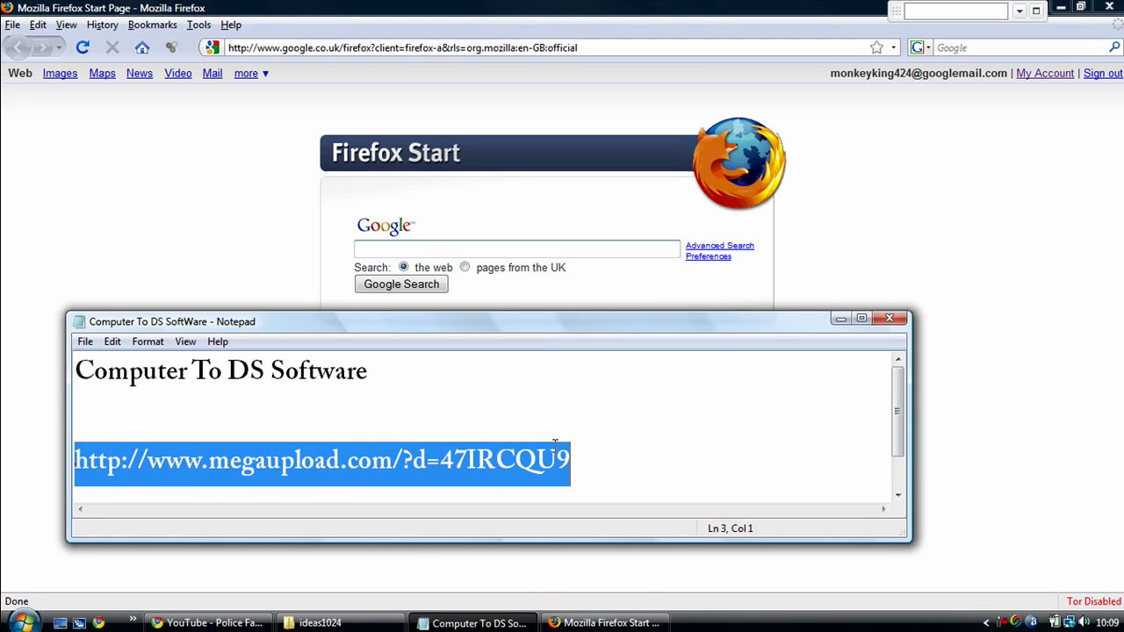
{"action": "left_click", "coordinate": [296, 47]}
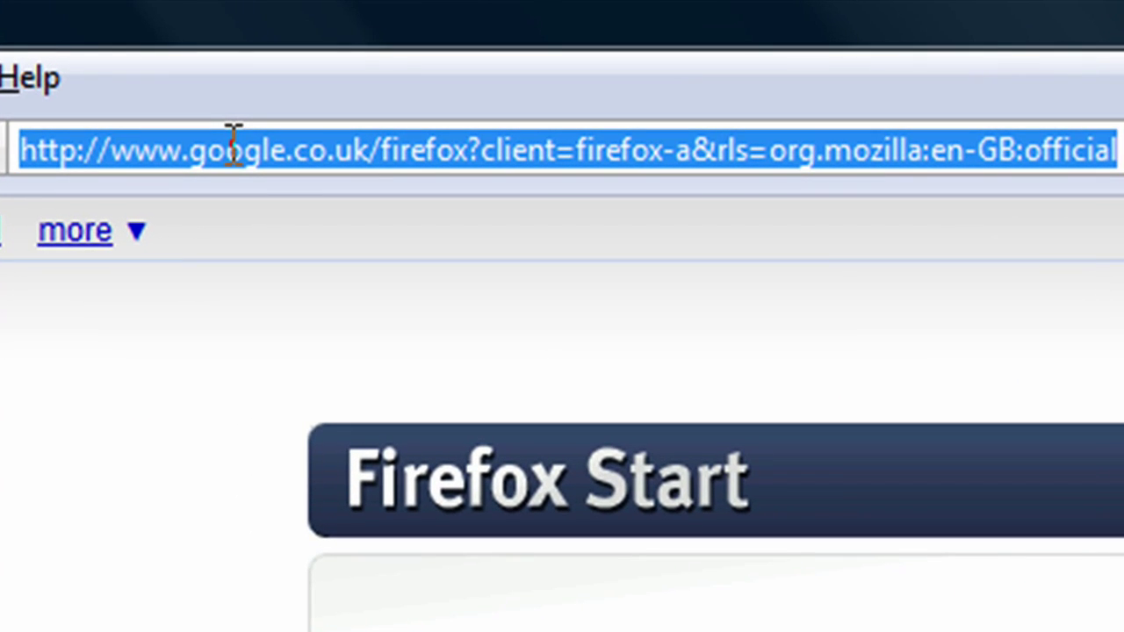
{"action": "key", "text": "ctrl+v"}
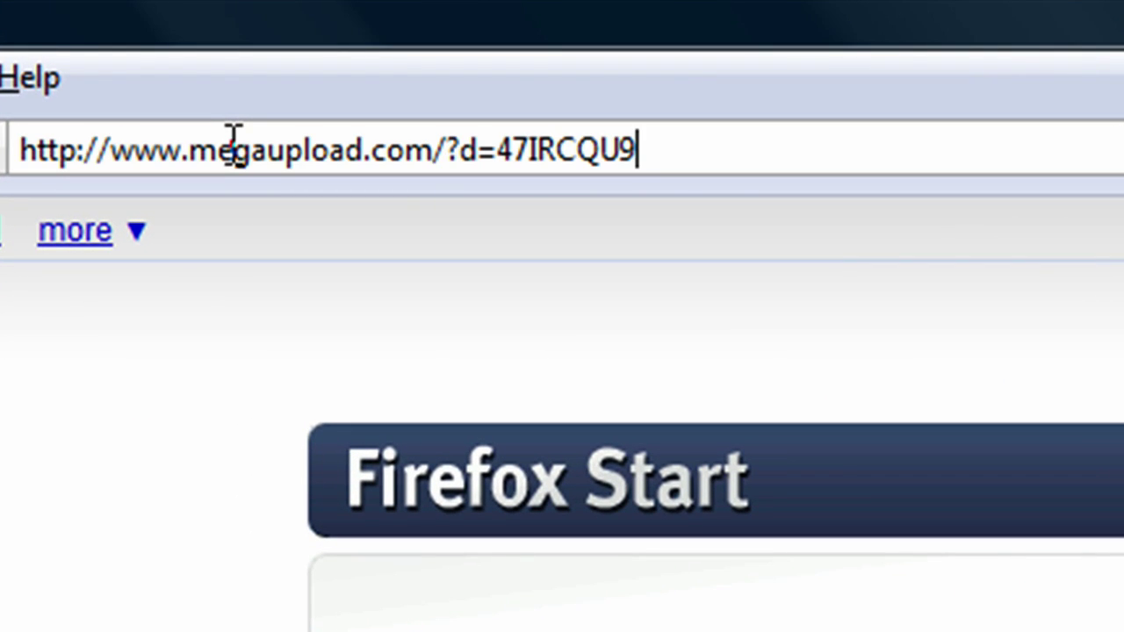
{"action": "left_click", "coordinate": [231, 143]}
{"action": "key", "text": "Return"}
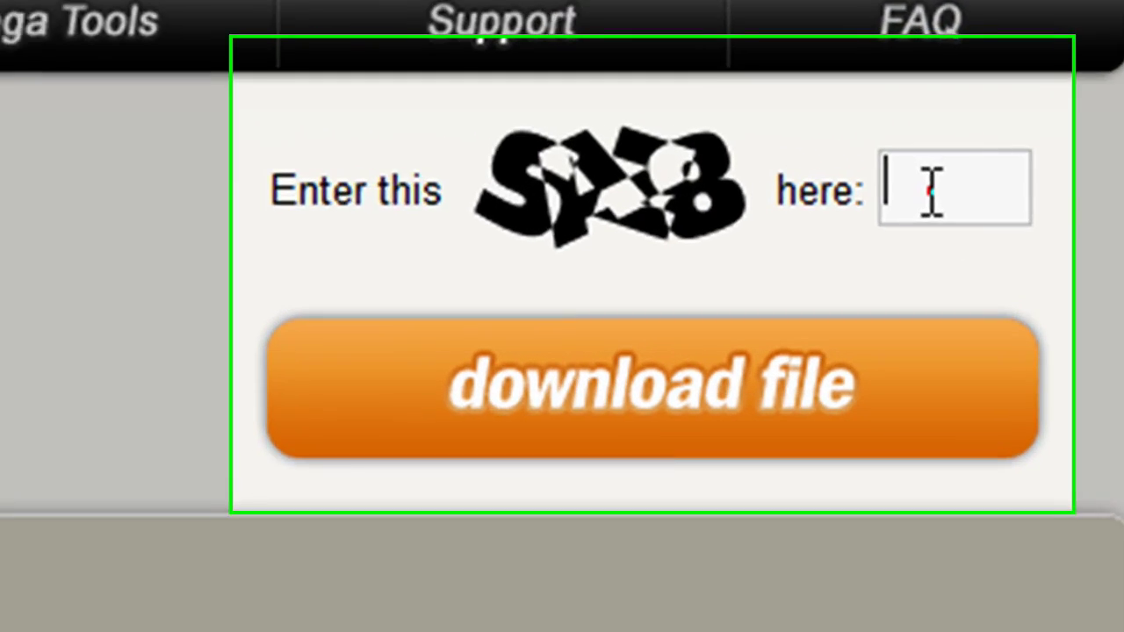
- Enter the page's verification code and download ideas1024.rar as a regular download, saving the file
{"action": "left_click", "coordinate": [916, 161]}
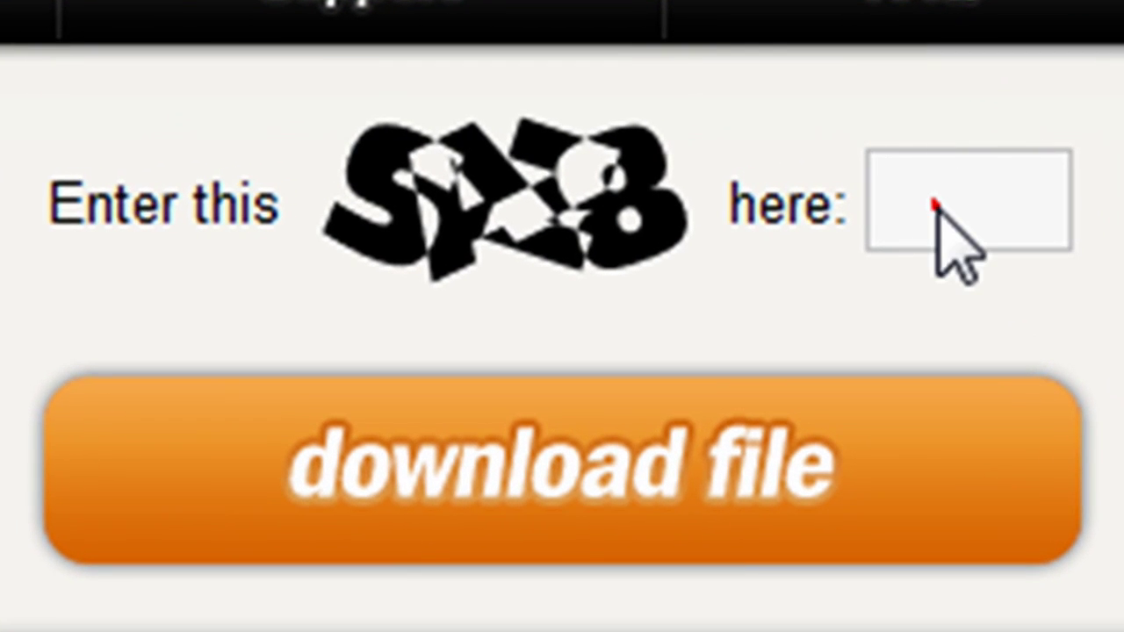
{"action": "type", "text": "sa"}
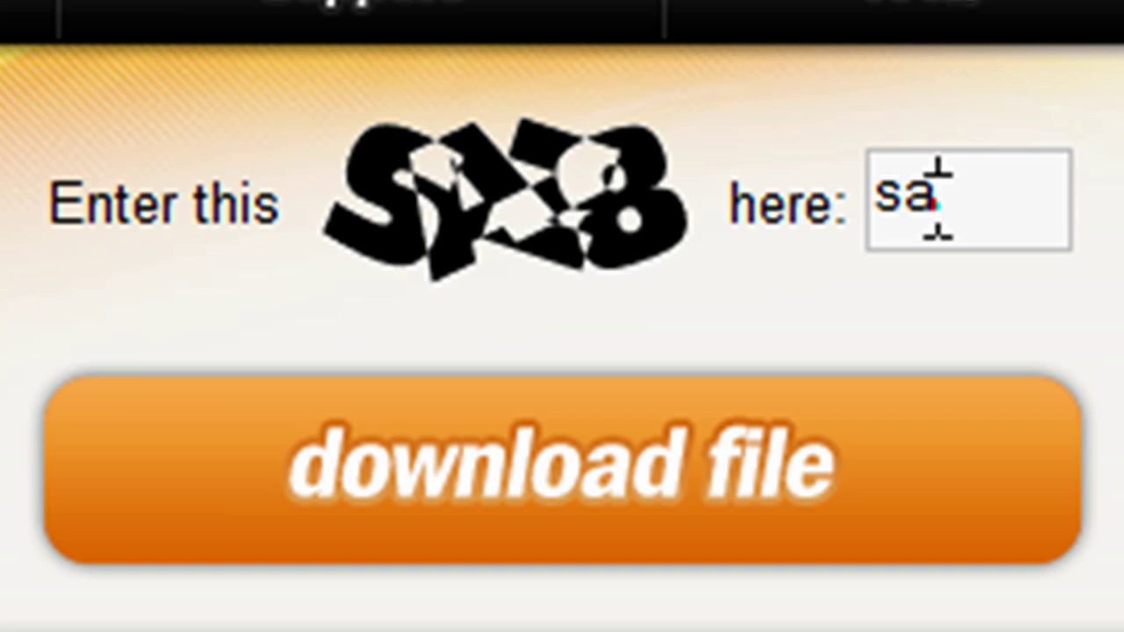
{"action": "type", "text": "z8"}
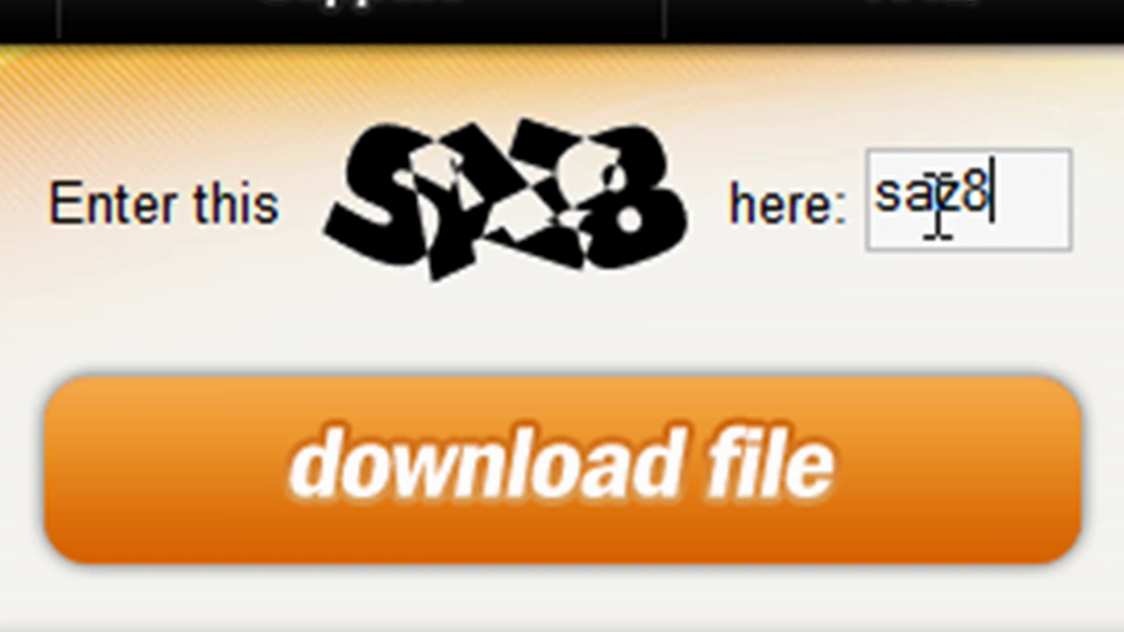
{"action": "left_click", "coordinate": [799, 470]}
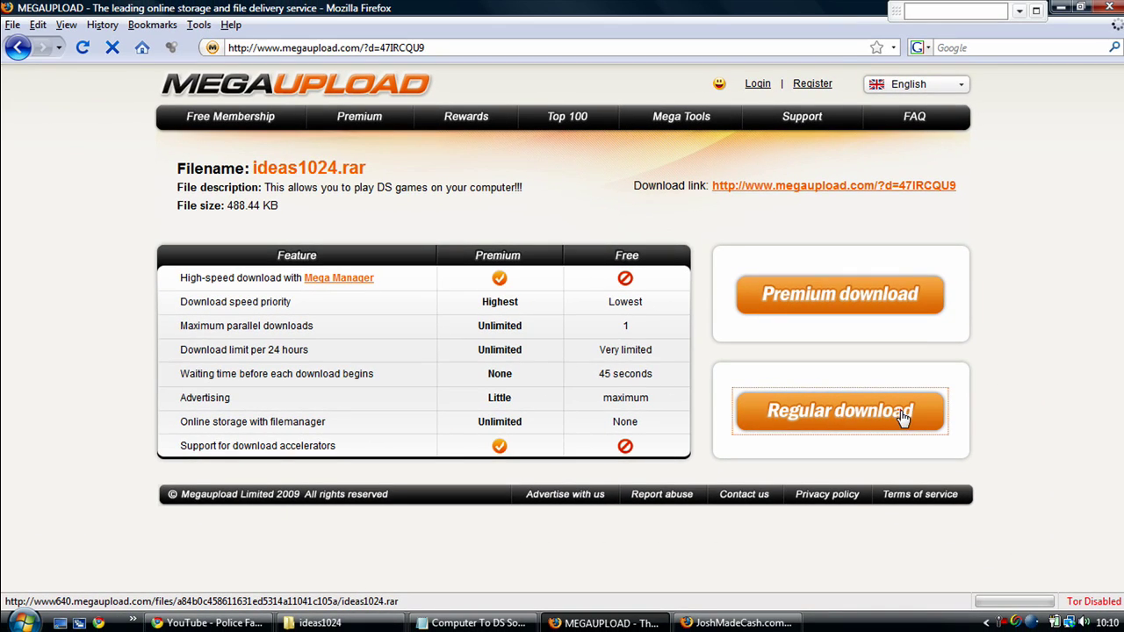
{"action": "mouse_move", "coordinate": [737, 623]}
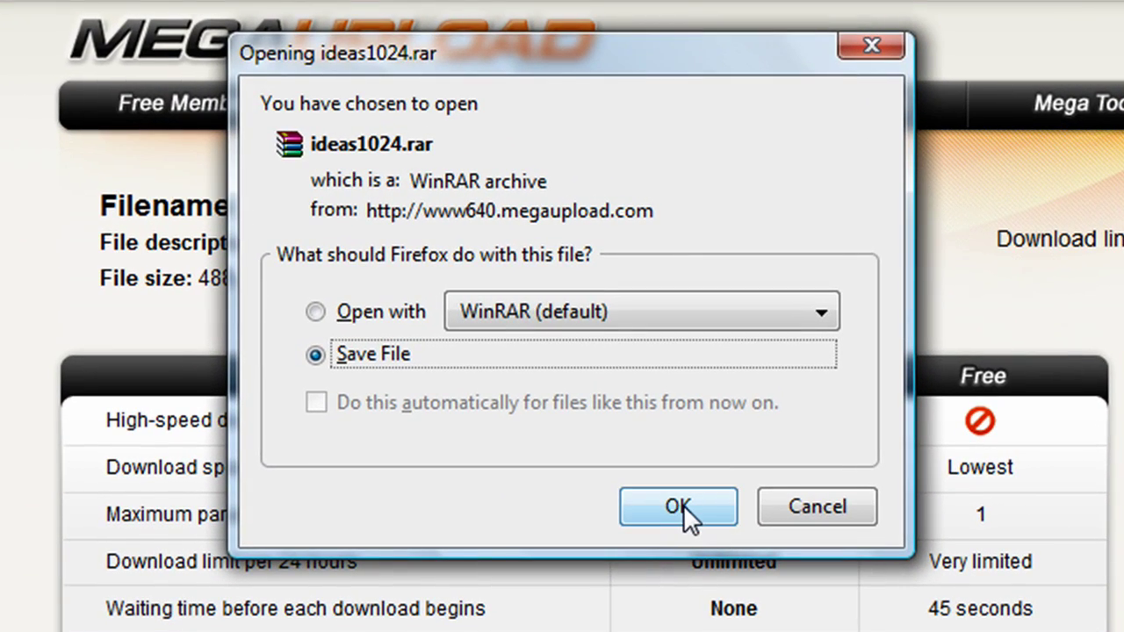
{"action": "left_click", "coordinate": [482, 330]}
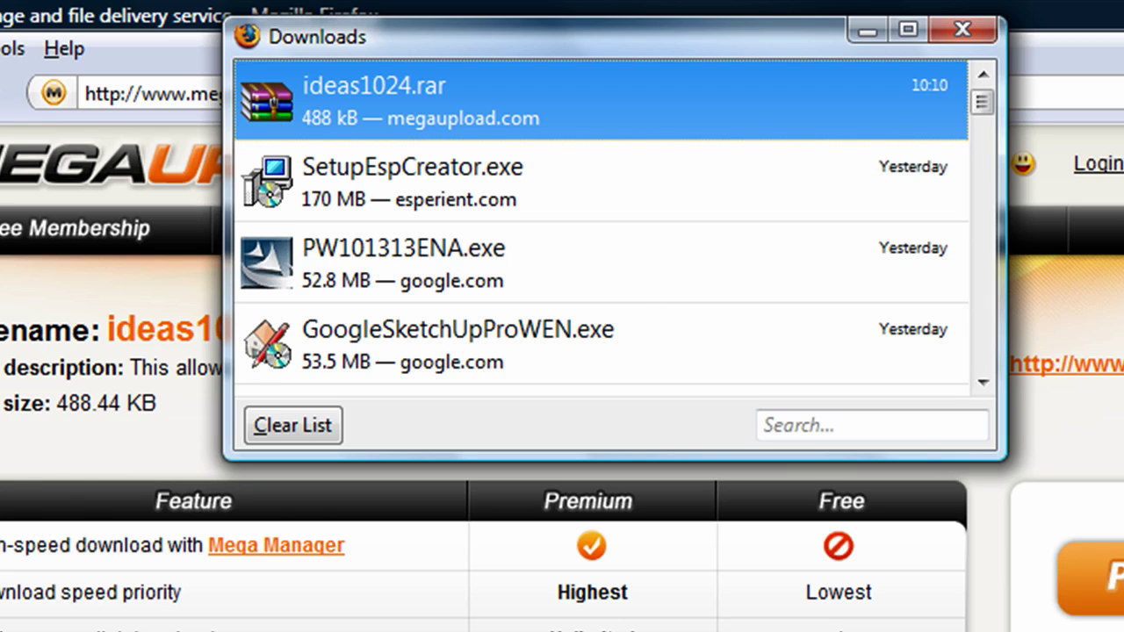
- Open the downloaded ideas1024.rar in WinRAR and extract it to the Desktop
{"action": "key", "text": "alt+Tab"}
{"action": "left_click", "coordinate": [889, 16]}
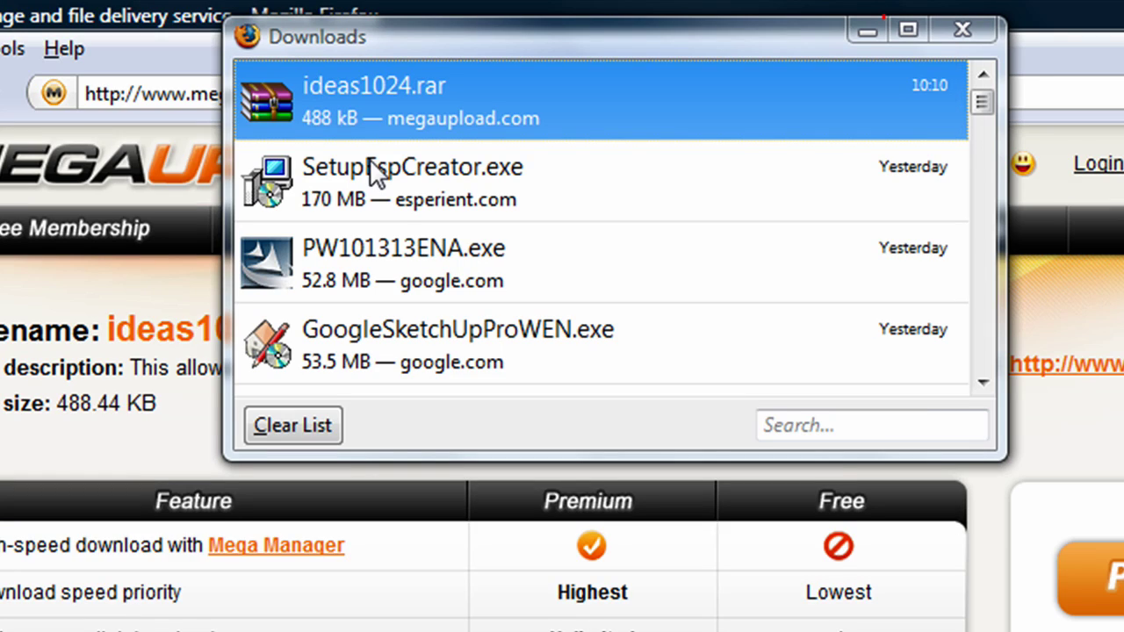
{"action": "double_click", "coordinate": [318, 86]}
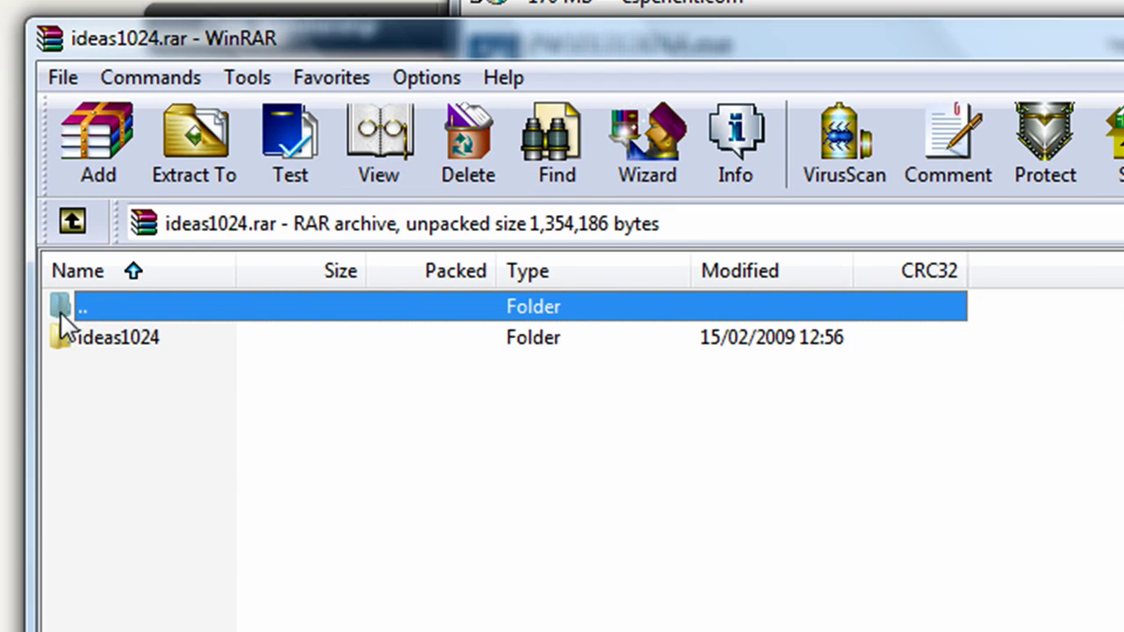
{"action": "double_click", "coordinate": [53, 303]}
{"action": "left_click", "coordinate": [196, 176]}
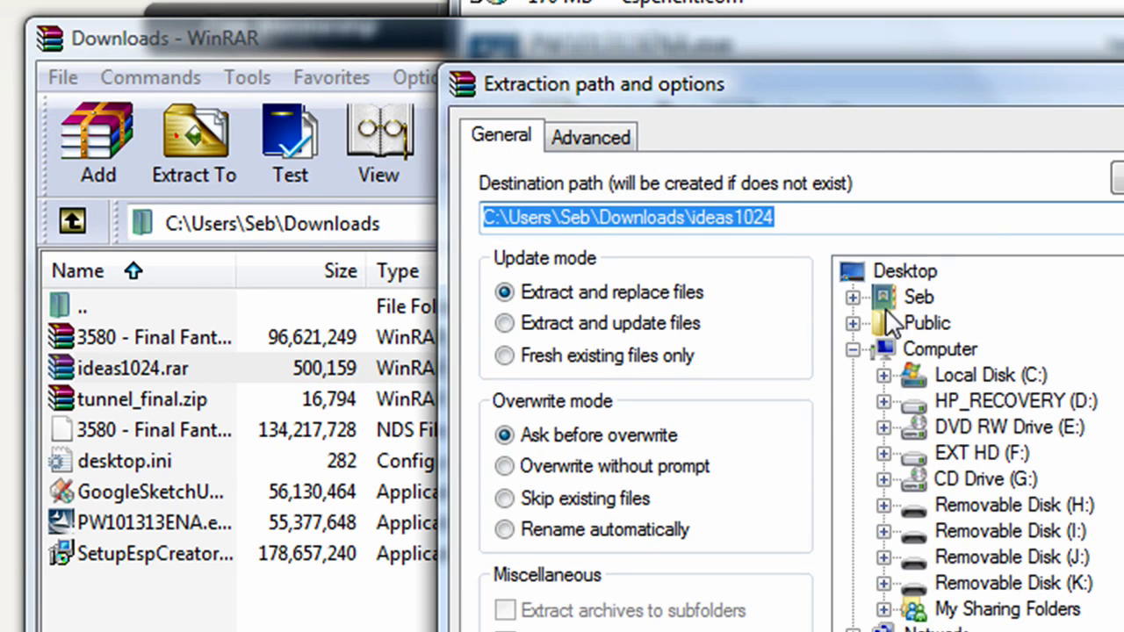
{"action": "left_click", "coordinate": [879, 273]}
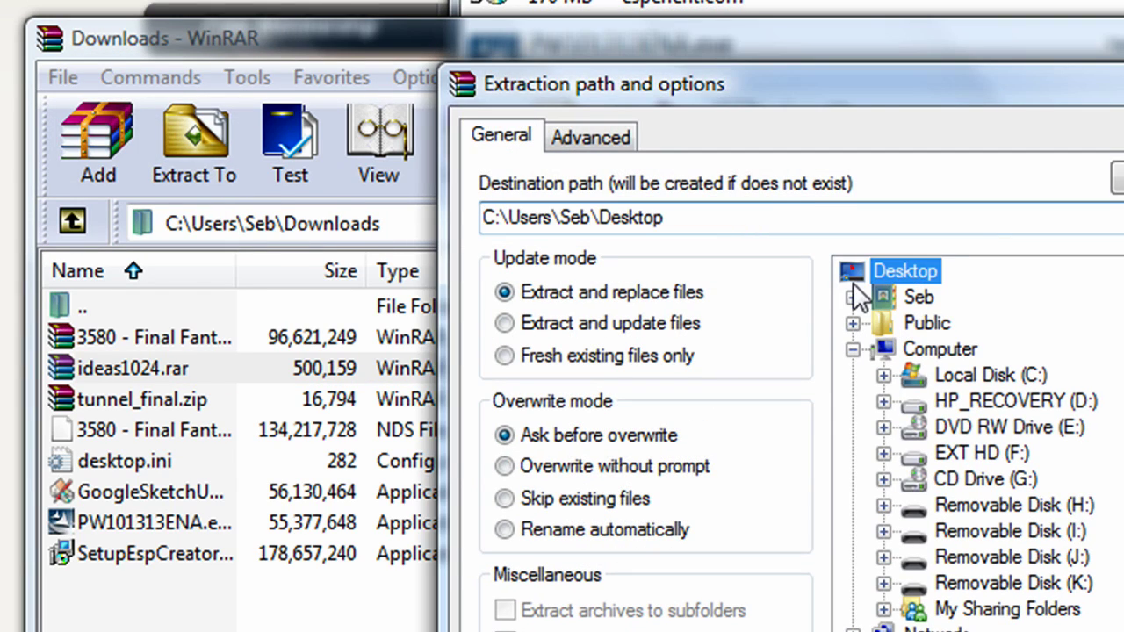
{"action": "key", "text": "Return"}
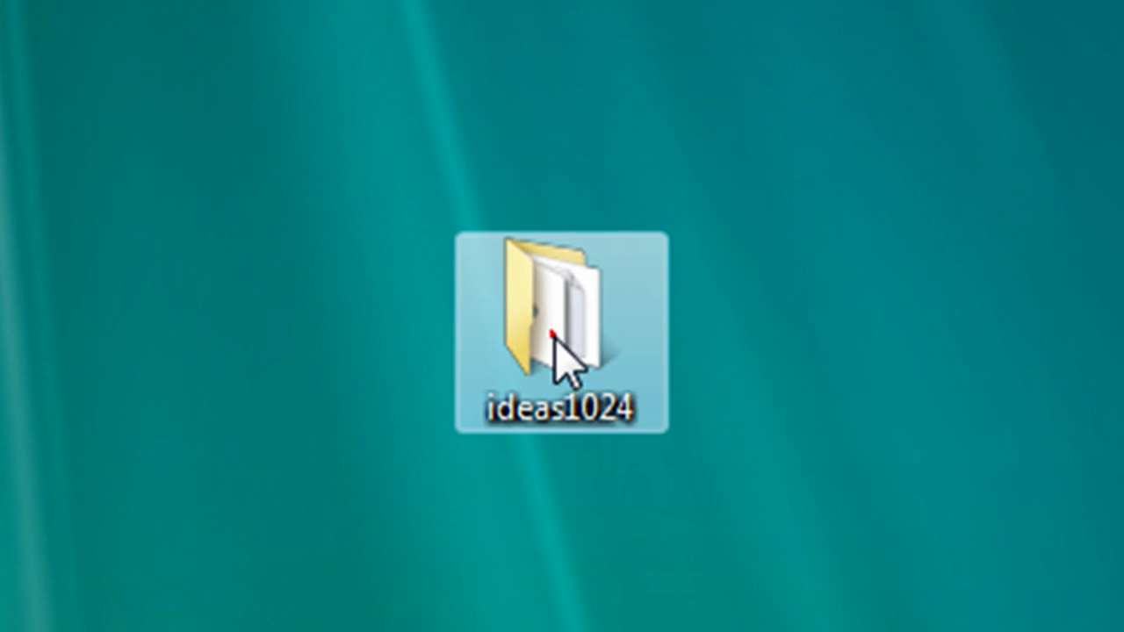
- Open the extracted ideas1024 folder on the desktop and run the ideas application in it
{"action": "double_click", "coordinate": [553, 333]}
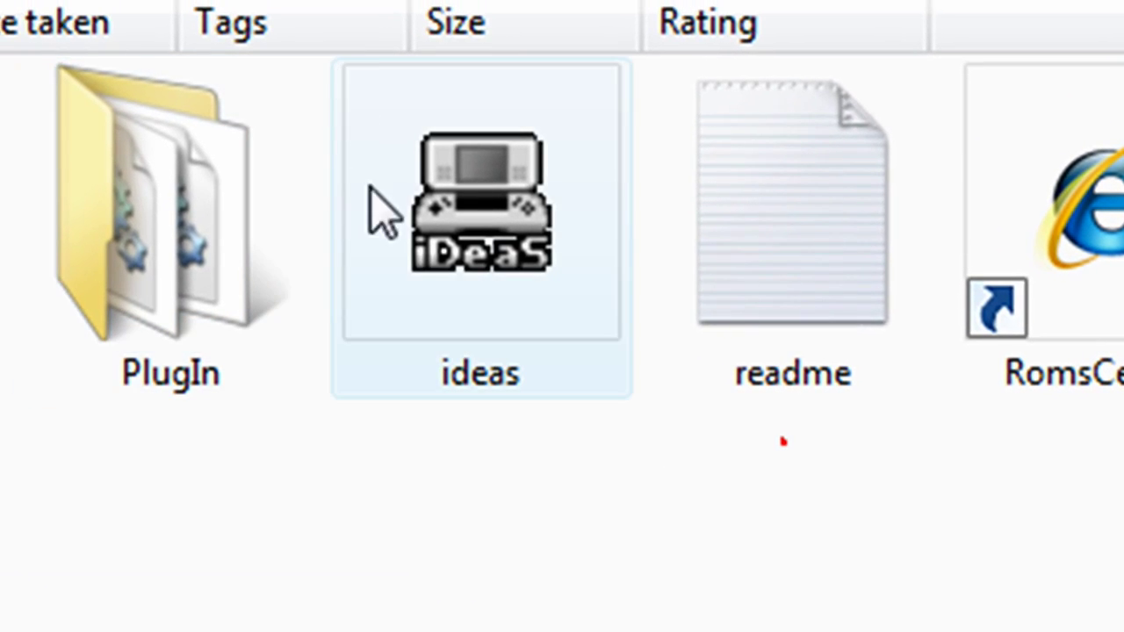
{"action": "left_click_drag", "start_coordinate": [531, 475], "coordinate": [394, 176]}
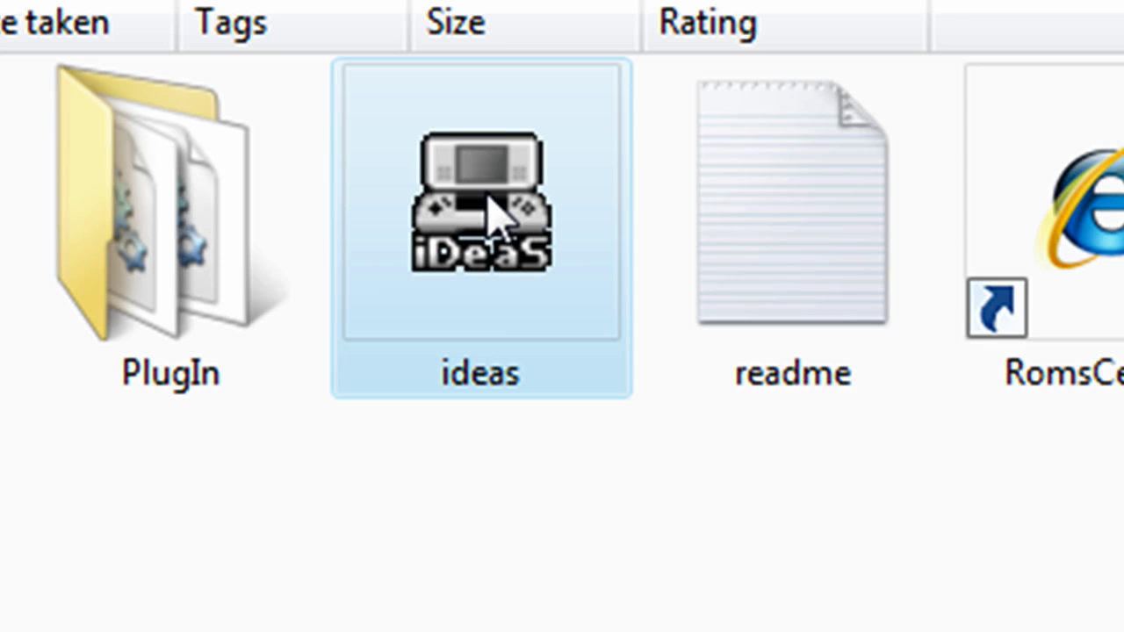
{"action": "double_click", "coordinate": [483, 189]}
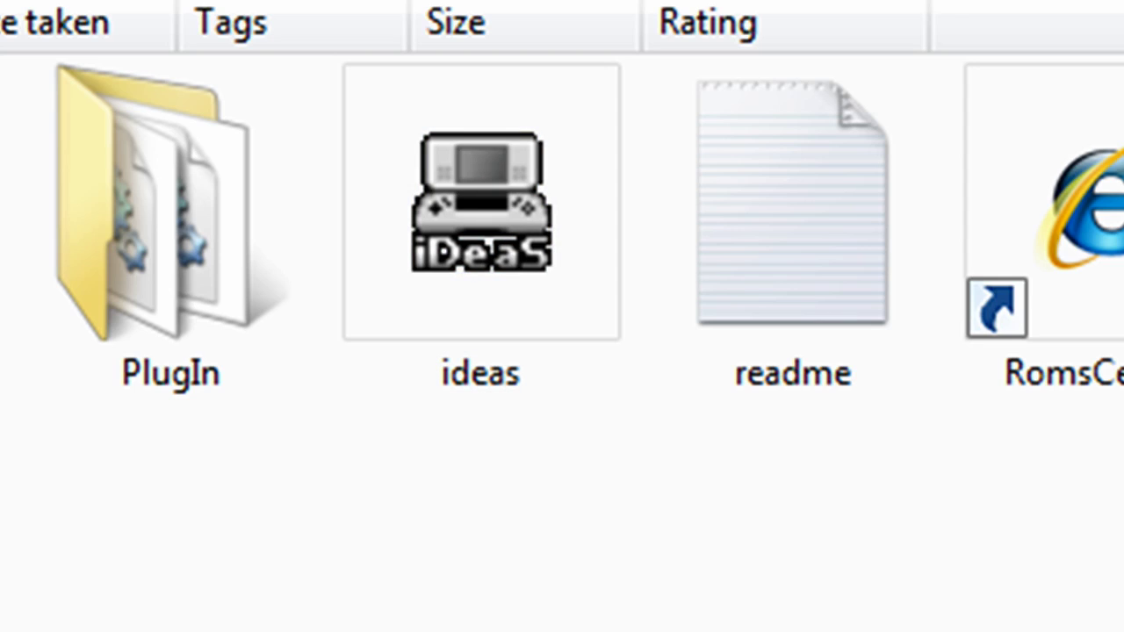
{"action": "left_click_drag", "start_coordinate": [632, 538], "coordinate": [502, 214]}
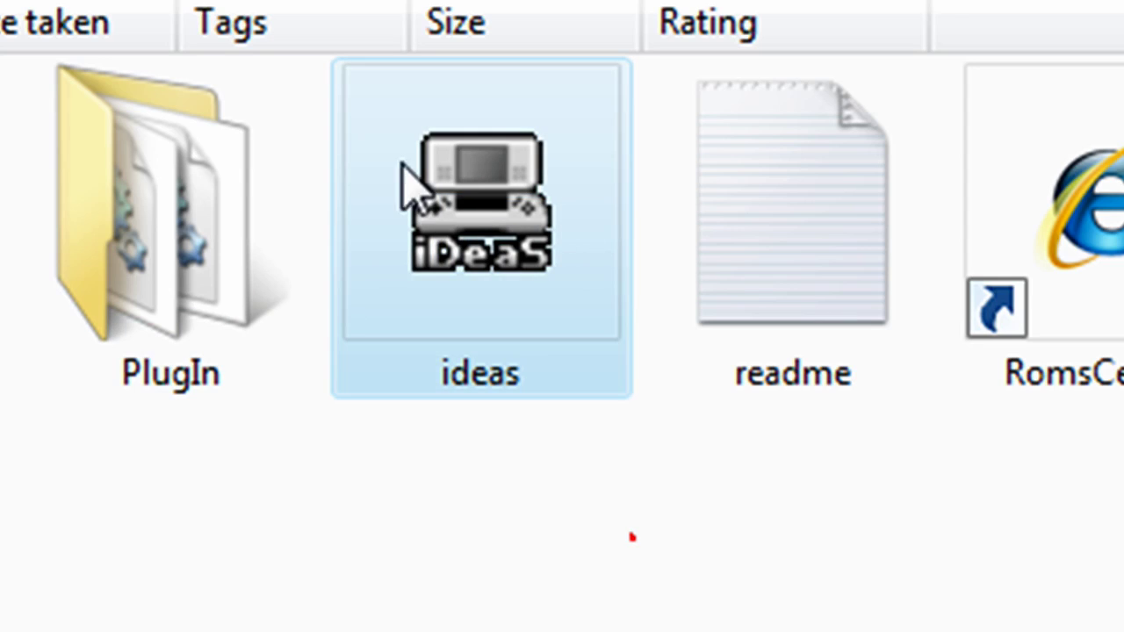
{"action": "double_click", "coordinate": [413, 184]}
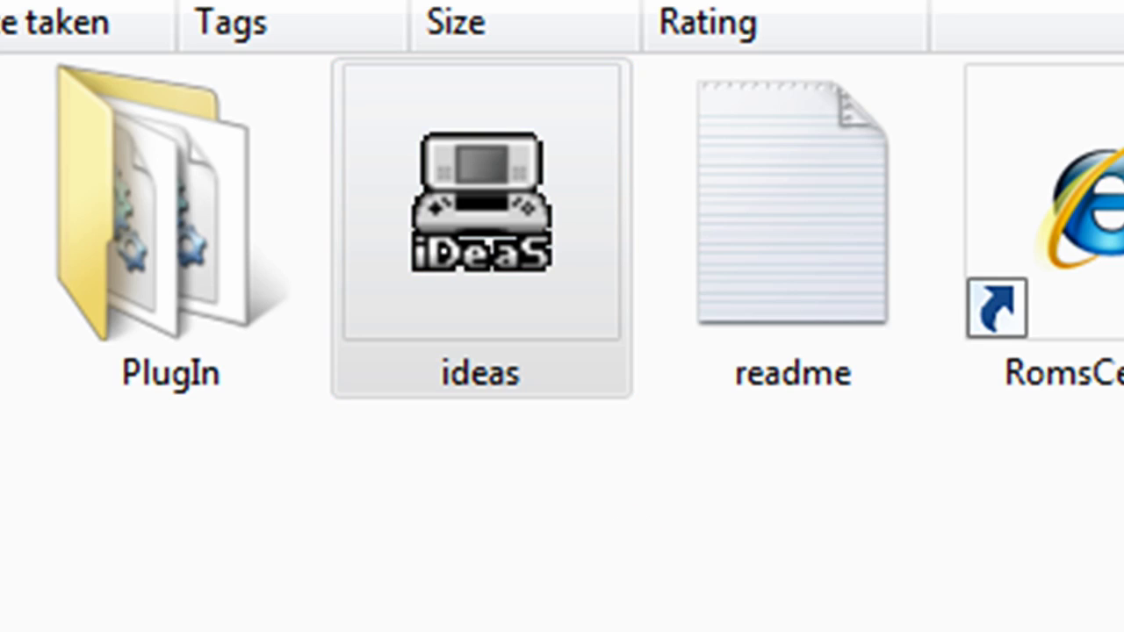
{"action": "left_click_drag", "start_coordinate": [786, 484], "coordinate": [146, 387]}
{"action": "key", "text": "ctrl+c"}
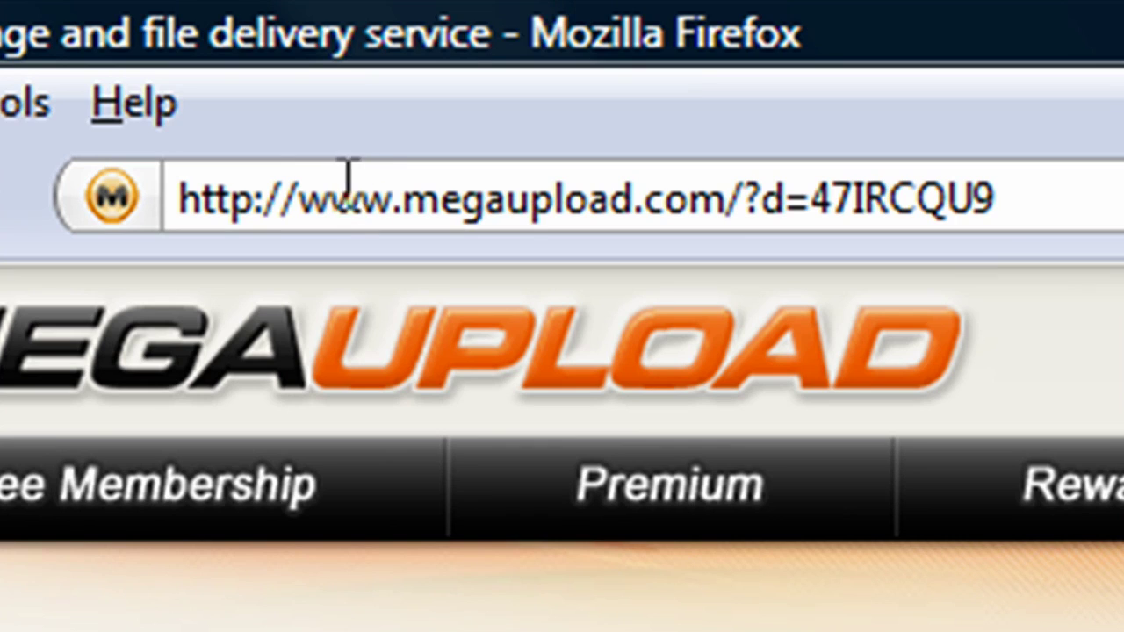
{"action": "left_click", "coordinate": [341, 195]}
{"action": "key", "text": "ctrl+v"}
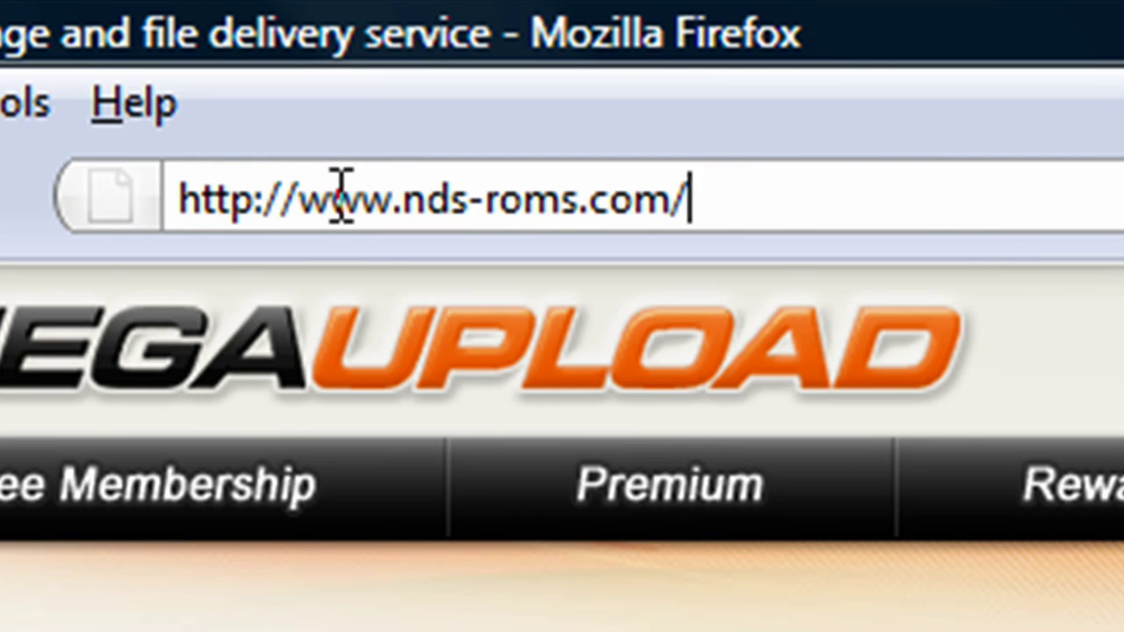
{"action": "key", "text": "Return"}
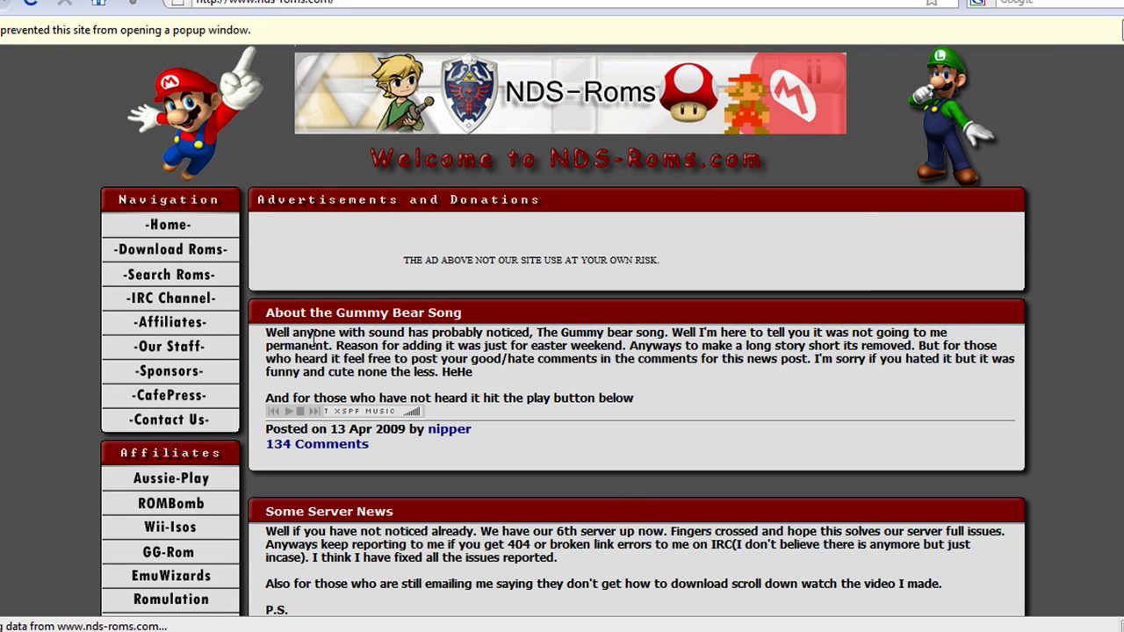
- Open the site's ROM download list and show the page for 0002 - Need for Speed Underground 2
{"action": "left_click", "coordinate": [208, 254]}
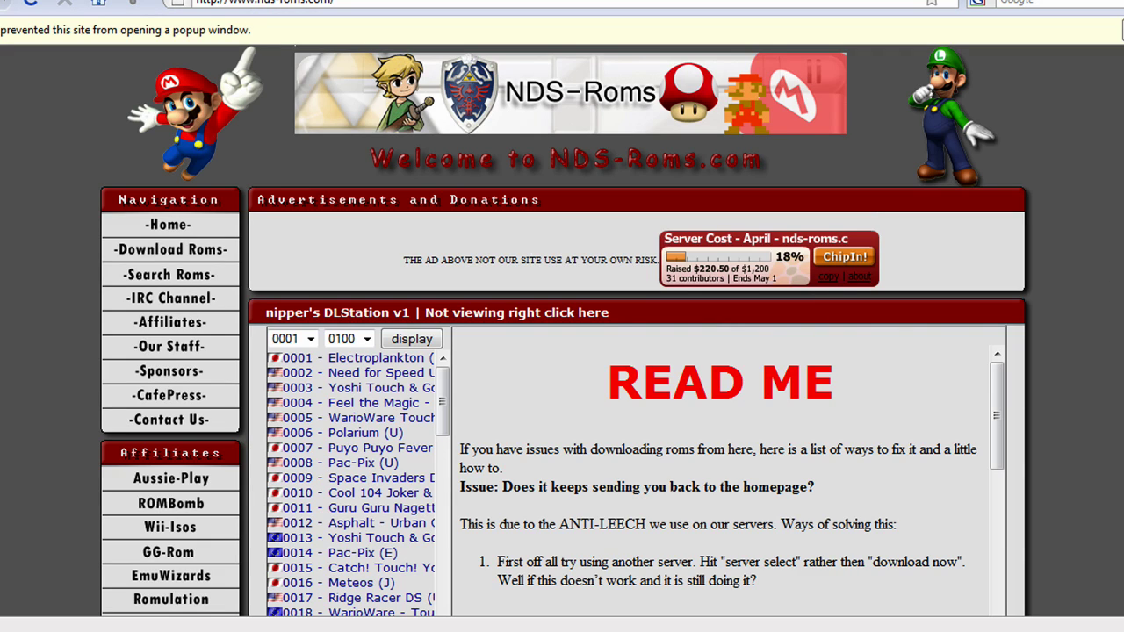
{"action": "scroll", "coordinate": [498, 262], "scroll_direction": "down", "scroll_amount": 3}
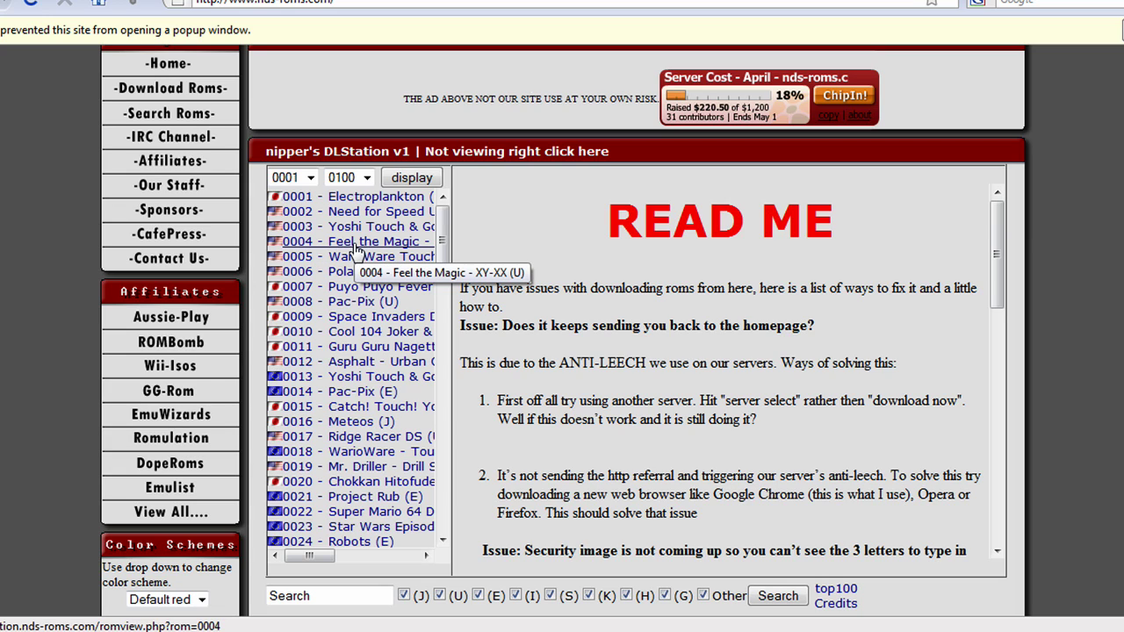
{"action": "left_click", "coordinate": [356, 251]}
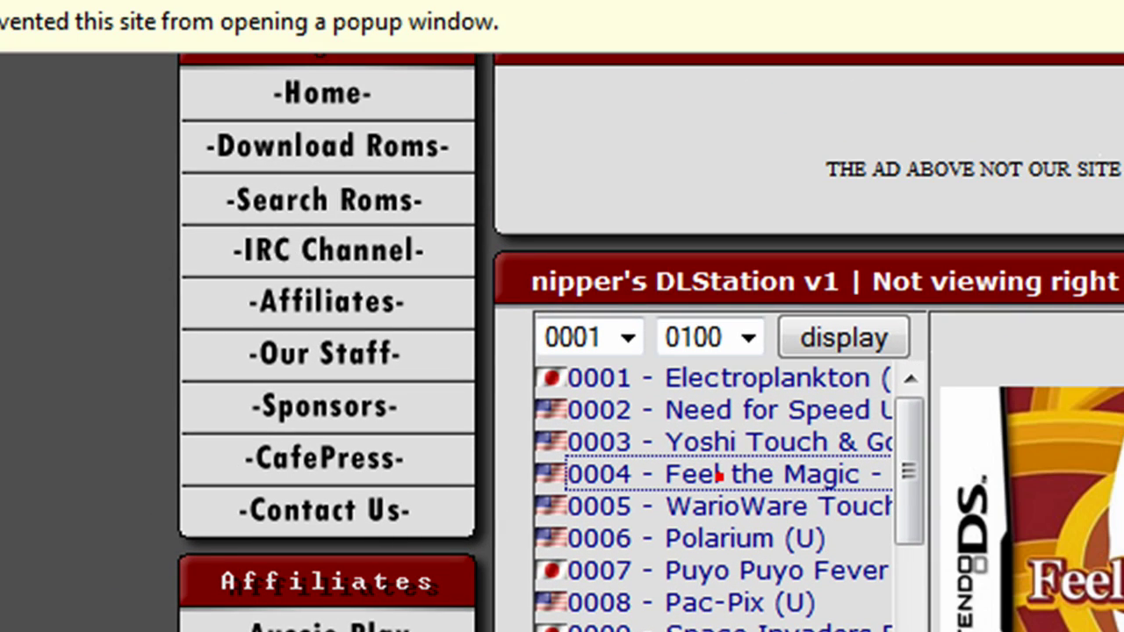
{"action": "left_click", "coordinate": [717, 419]}
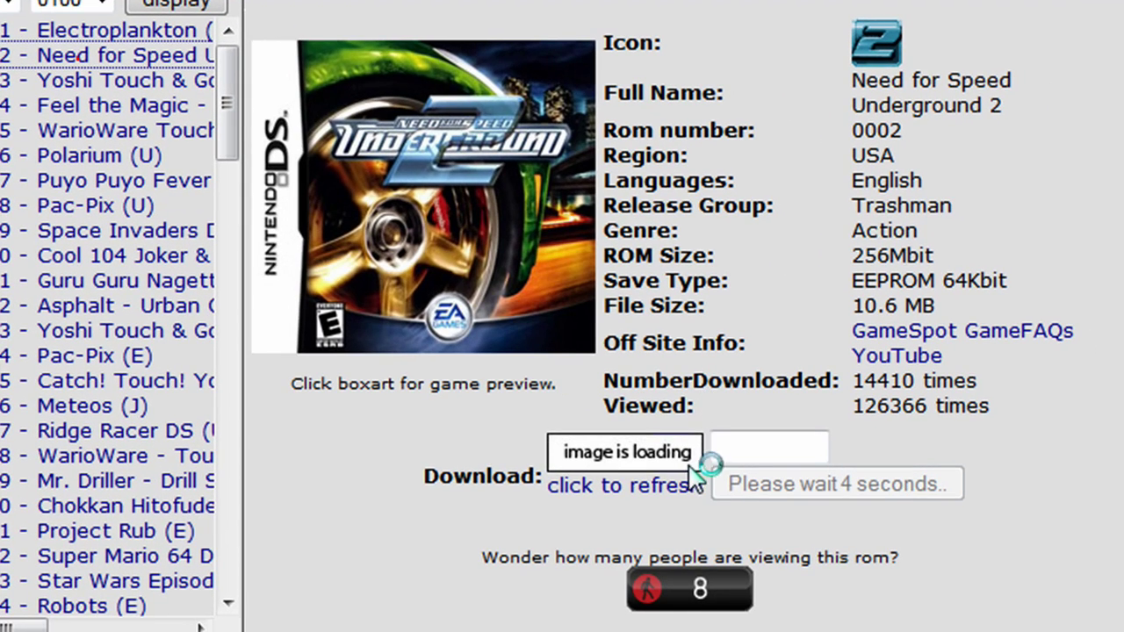
- Enter the game page's verification code and save 0002 - Need For Speed - Underground 2 (U).zip from the Download Now link
{"action": "left_click", "coordinate": [754, 452]}
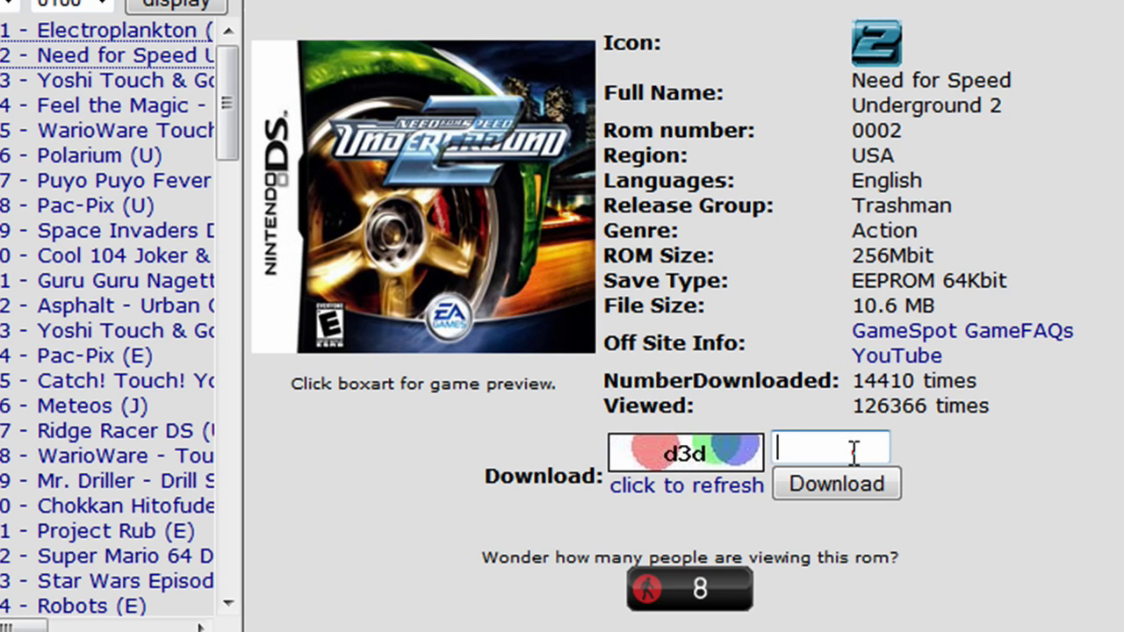
{"action": "type", "text": "d3d"}
{"action": "left_click", "coordinate": [818, 488]}
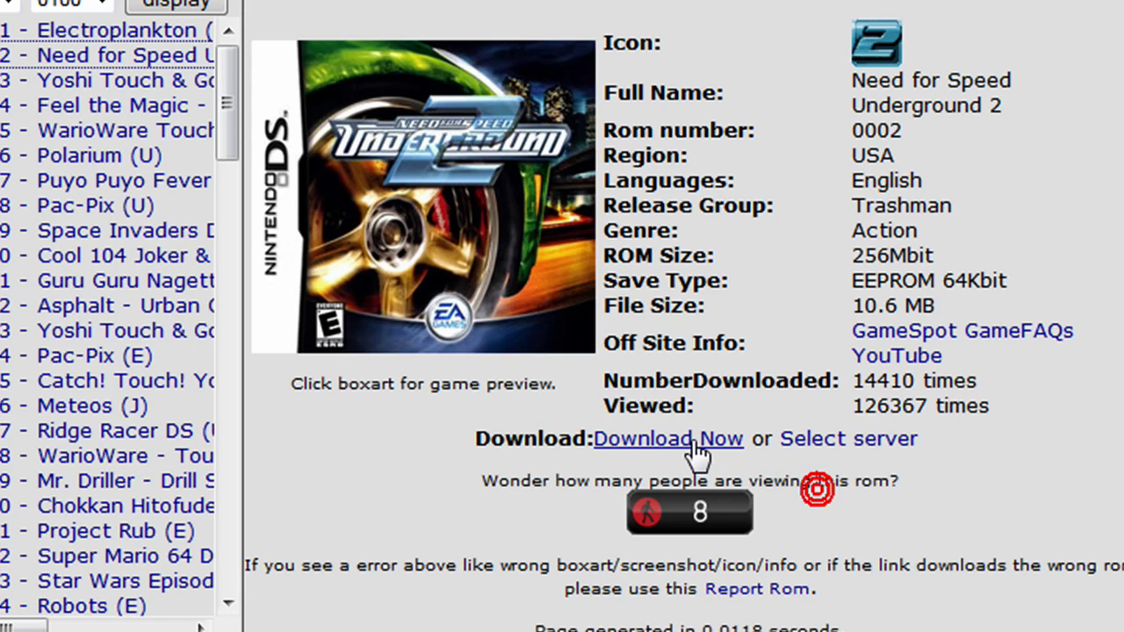
{"action": "left_click", "coordinate": [694, 441]}
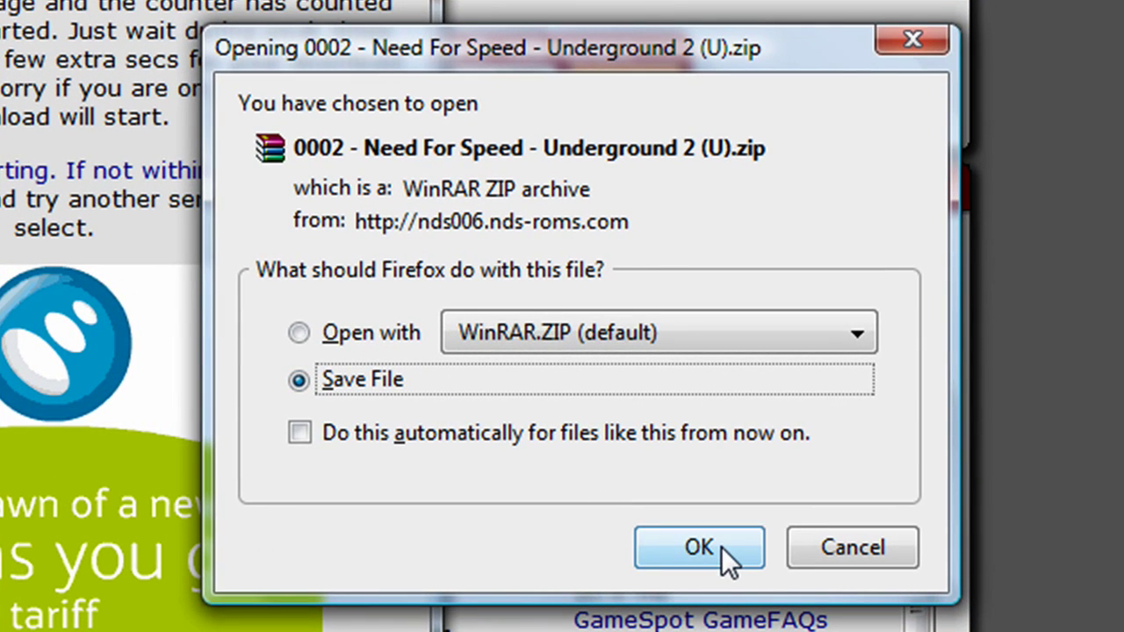
{"action": "left_click", "coordinate": [721, 546]}
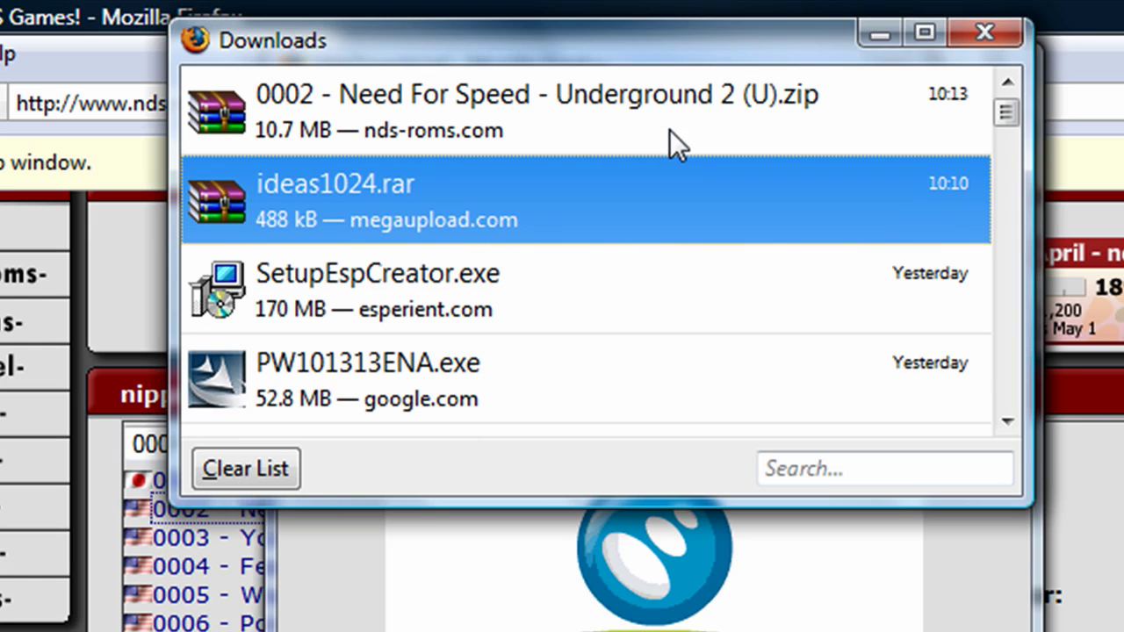
- Extract the Need For Speed - Underground 2 ROM from the downloaded zip to the Desktop and move its icon to an empty desktop area
{"action": "double_click", "coordinate": [223, 87]}
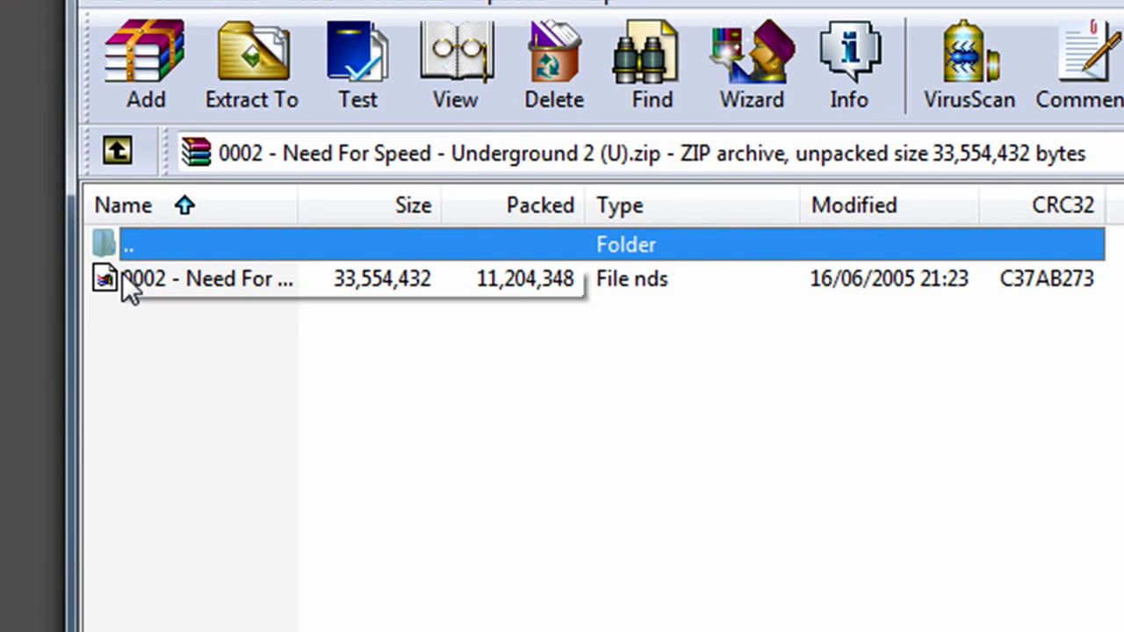
{"action": "left_click", "coordinate": [123, 284]}
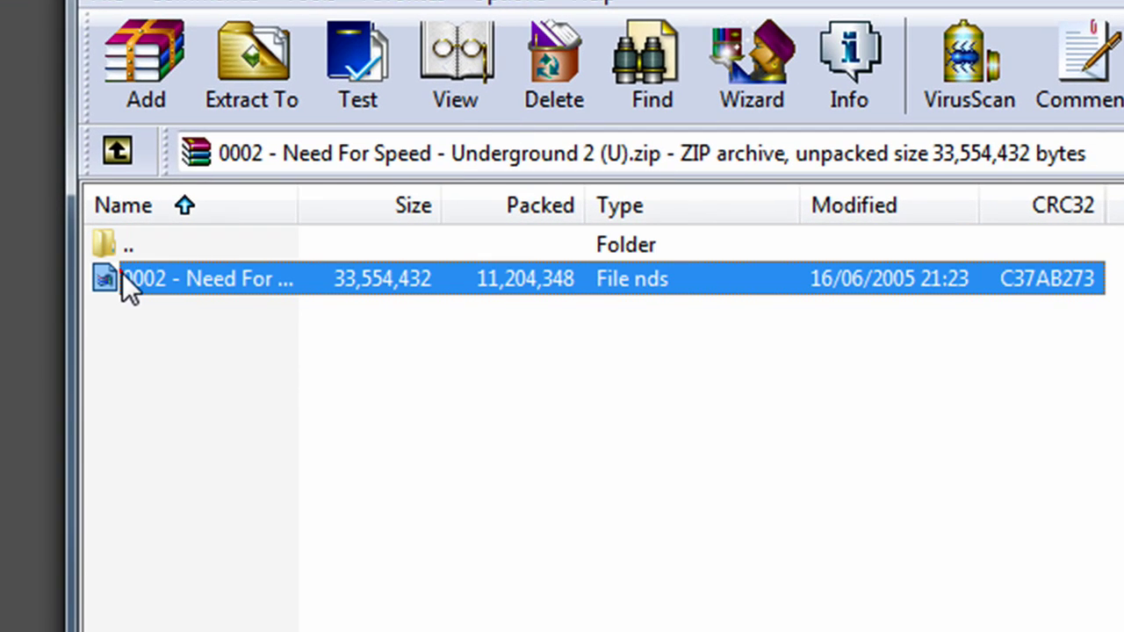
{"action": "left_click", "coordinate": [252, 97]}
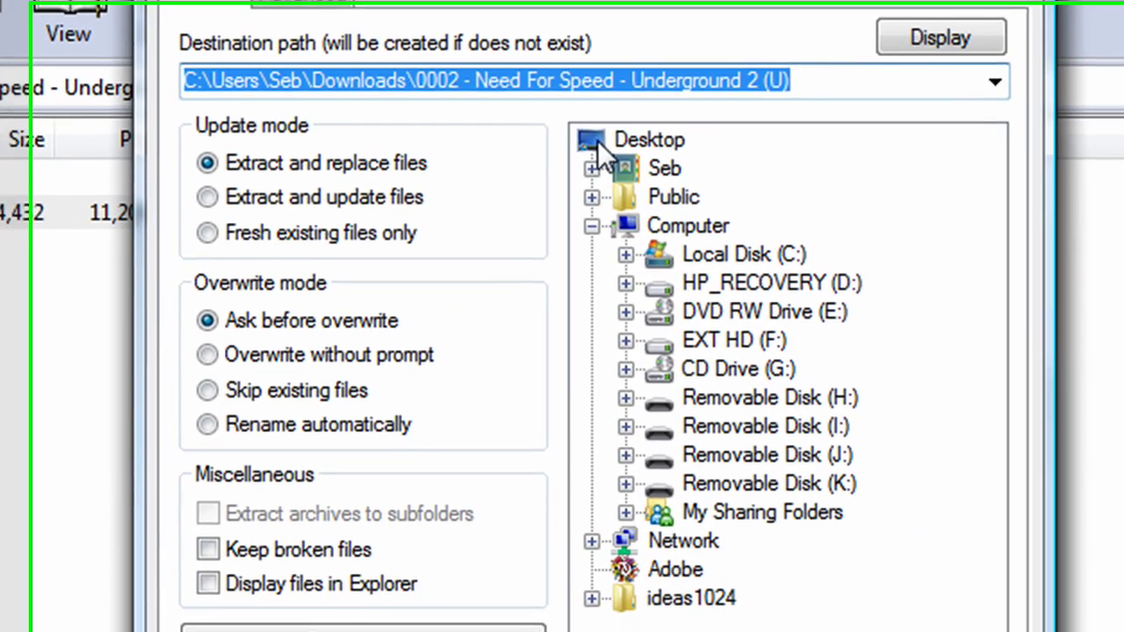
{"action": "left_click", "coordinate": [1037, 204]}
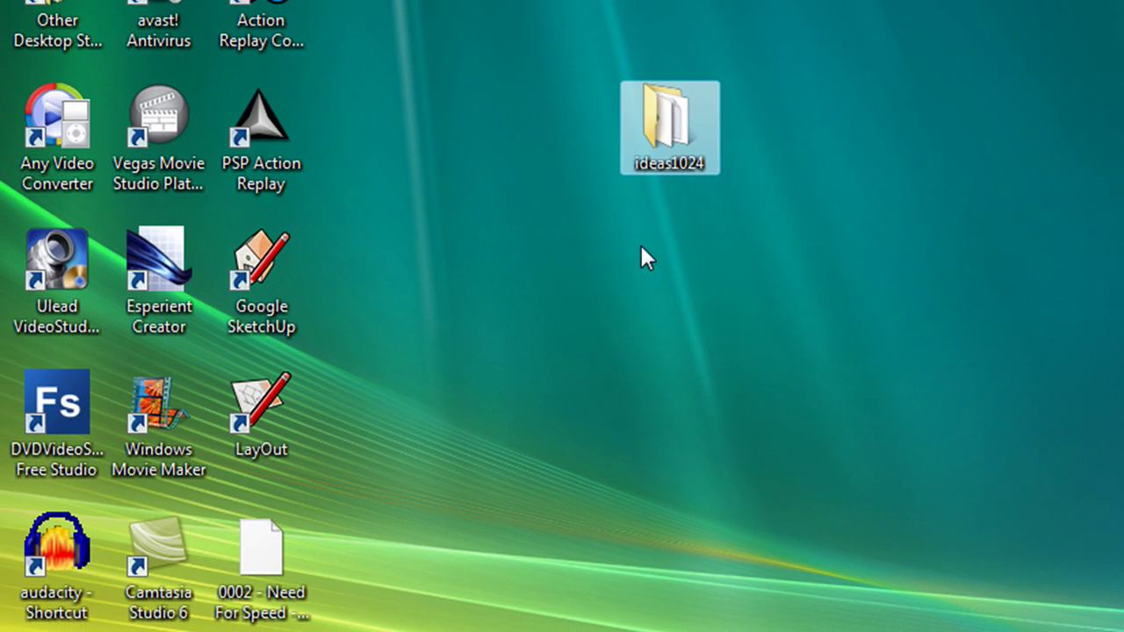
{"action": "left_click_drag", "start_coordinate": [260, 553], "coordinate": [477, 22]}
- Run the ideas application from the ideas1024 folder and move the emulator window clear of the desktop icons
{"action": "mouse_move", "coordinate": [736, 371]}
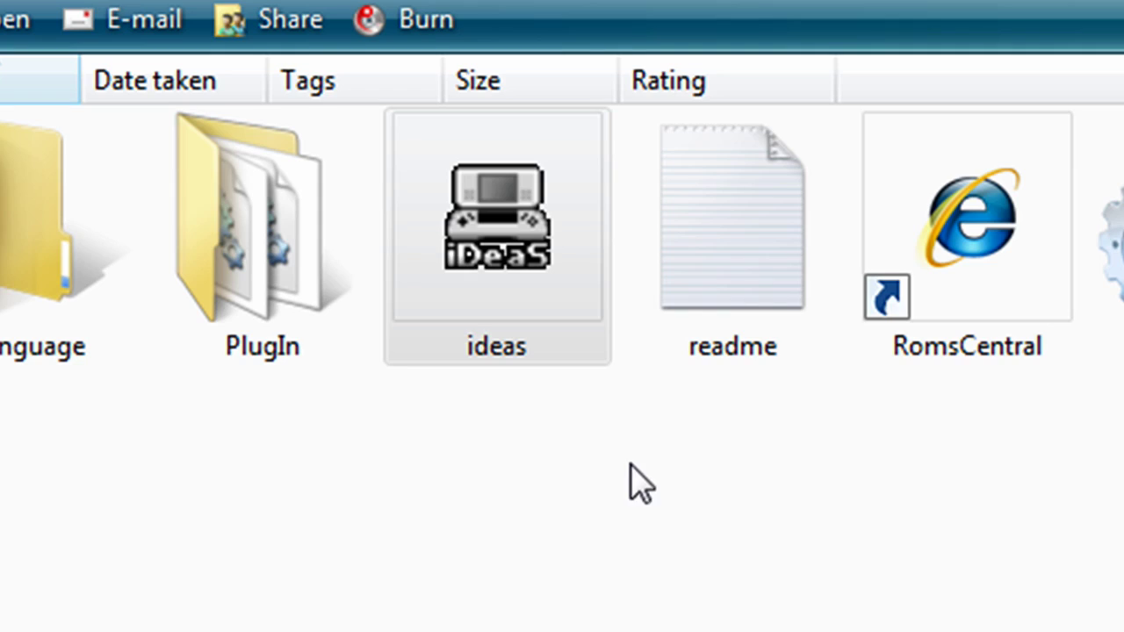
{"action": "left_click", "coordinate": [472, 263]}
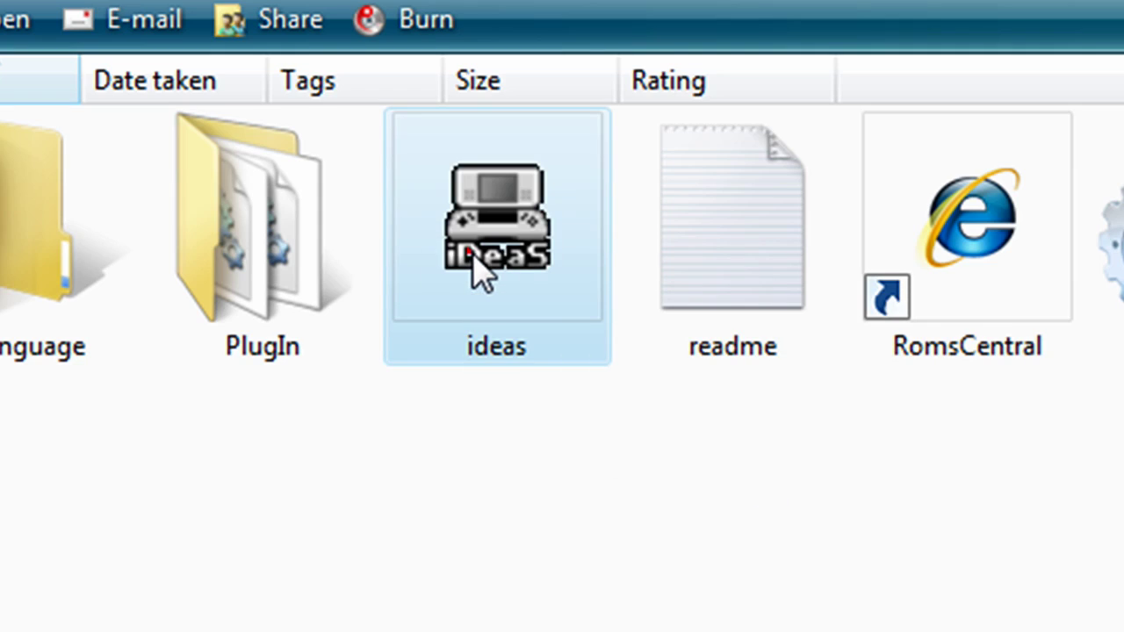
{"action": "double_click", "coordinate": [469, 278]}
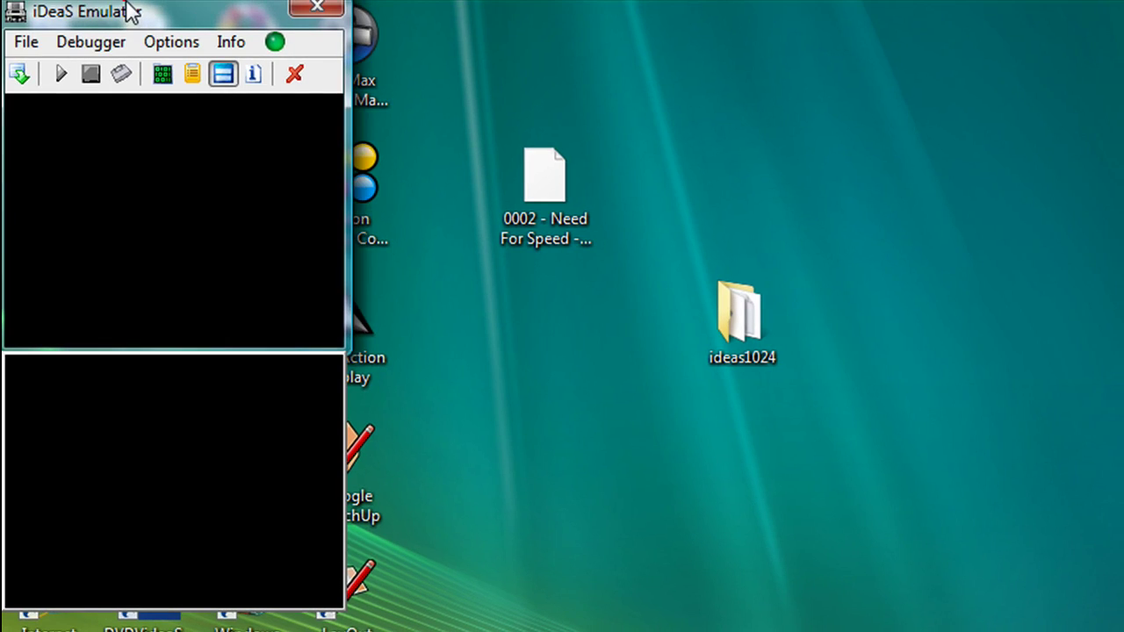
{"action": "left_click_drag", "start_coordinate": [130, 12], "coordinate": [995, 92]}
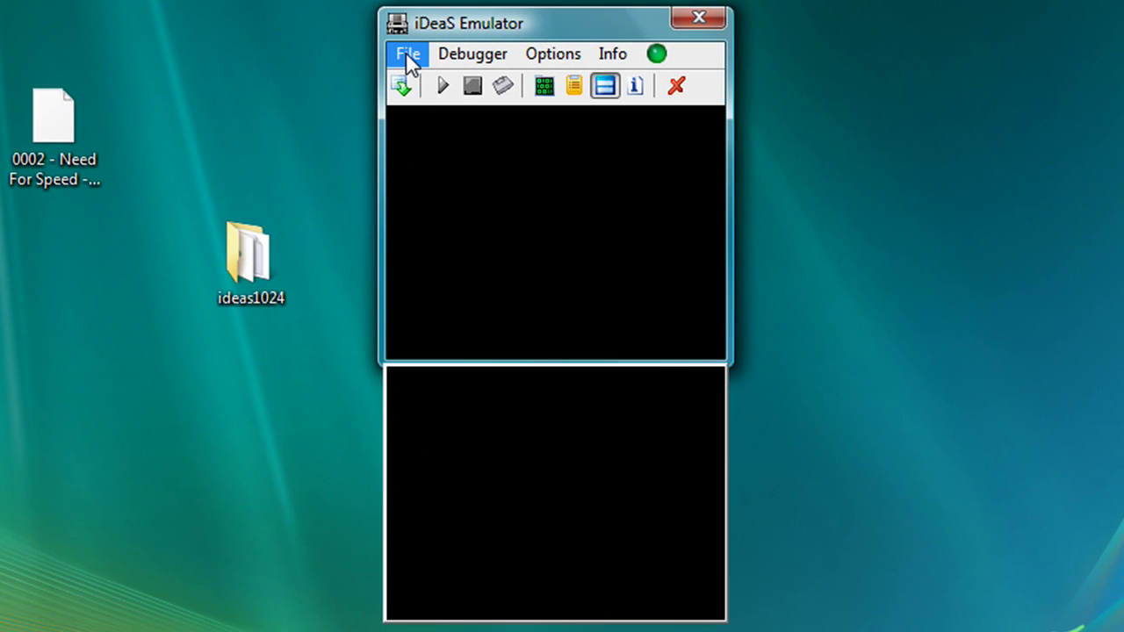
- Load 0002 - Need For Speed - Underground 2 (U).nds from the Desktop into the emulator
{"action": "left_click", "coordinate": [539, 69]}
{"action": "left_click", "coordinate": [424, 86]}
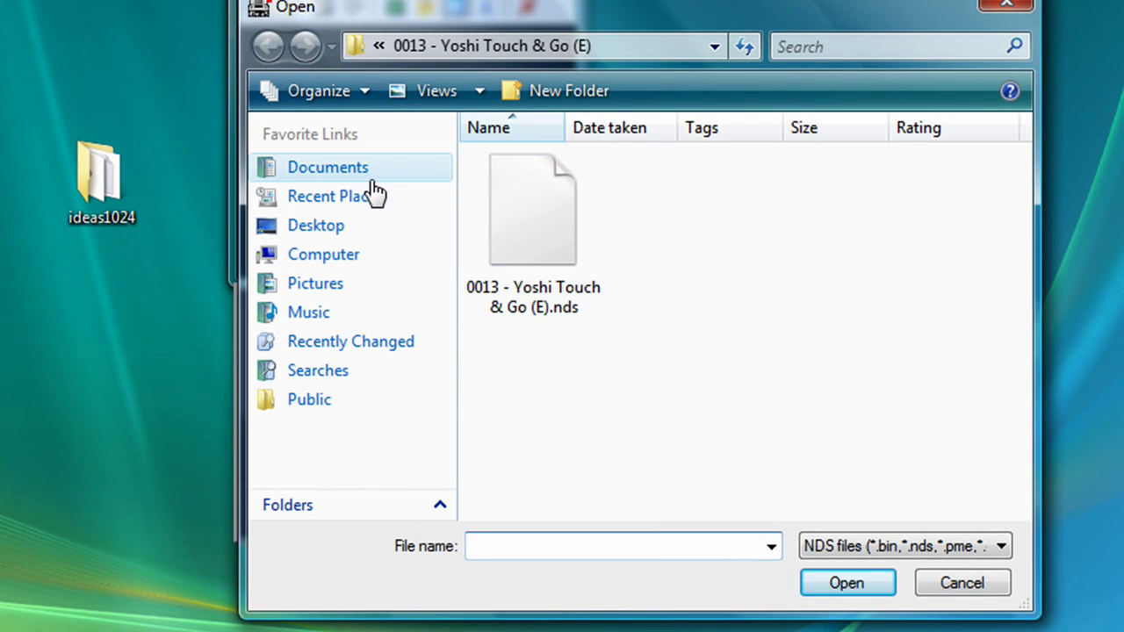
{"action": "left_click", "coordinate": [281, 233]}
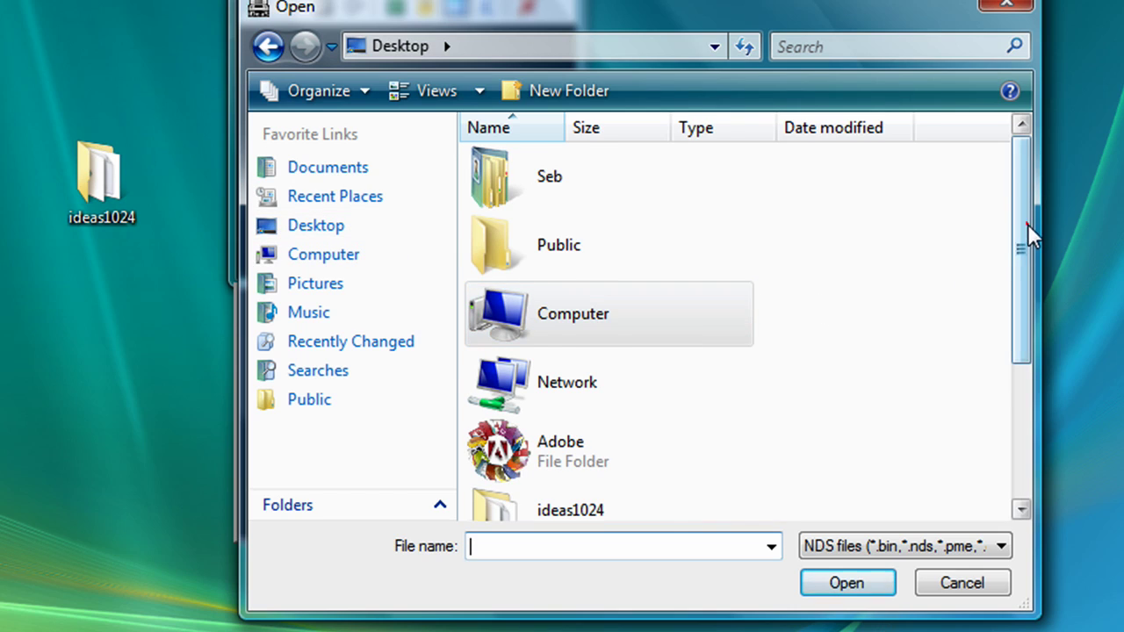
{"action": "left_click_drag", "start_coordinate": [1021, 263], "coordinate": [1015, 396]}
{"action": "left_click", "coordinate": [515, 359]}
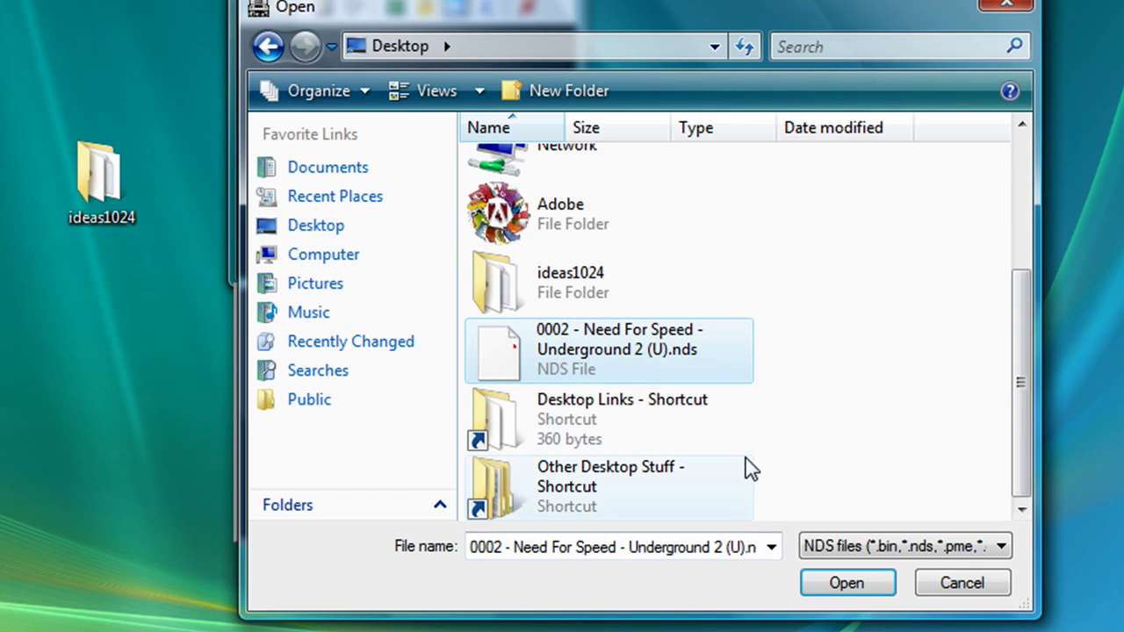
{"action": "left_click", "coordinate": [830, 585]}
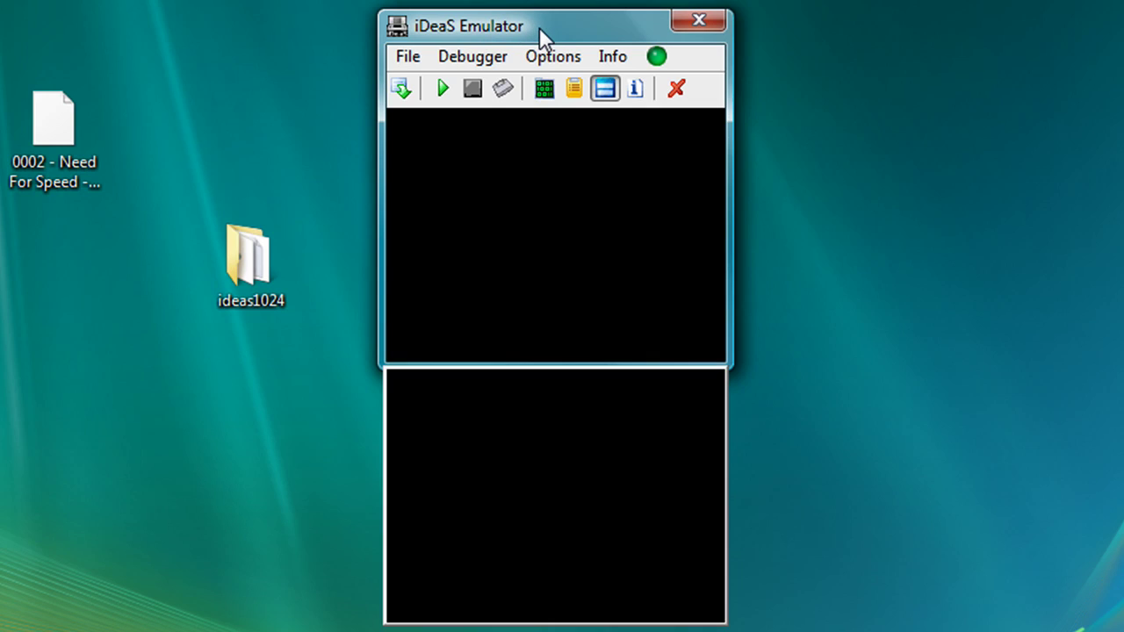
- Start emulating the loaded ROM, reposition the emulator window and begin the game from its title screen
{"action": "left_click_drag", "start_coordinate": [536, 27], "coordinate": [468, 23]}
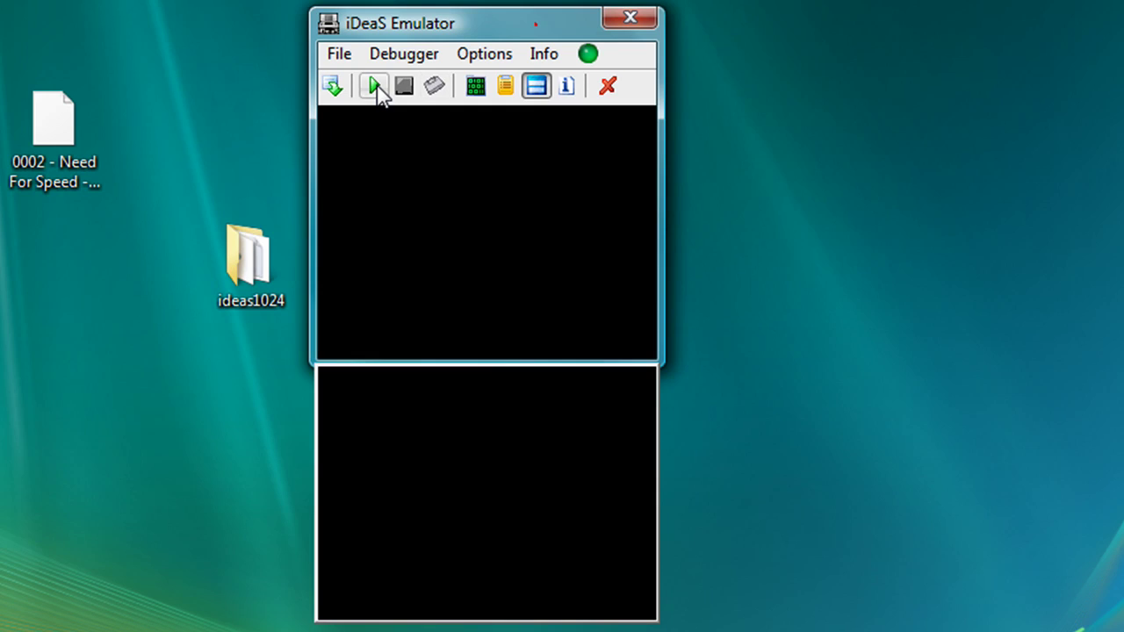
{"action": "left_click", "coordinate": [375, 86]}
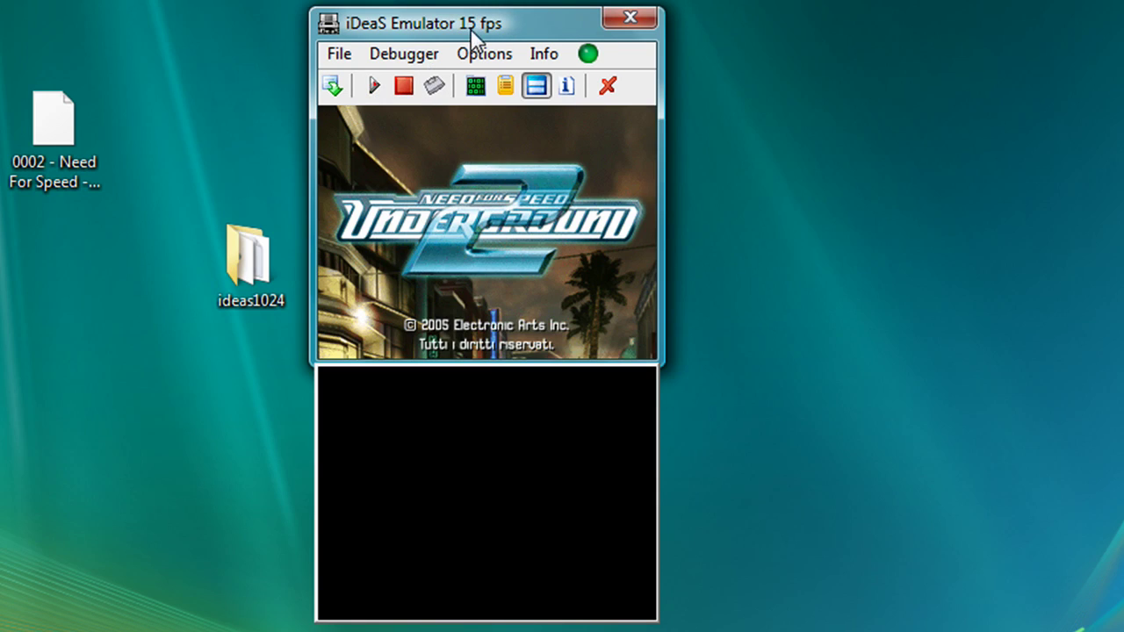
{"action": "left_click", "coordinate": [375, 86]}
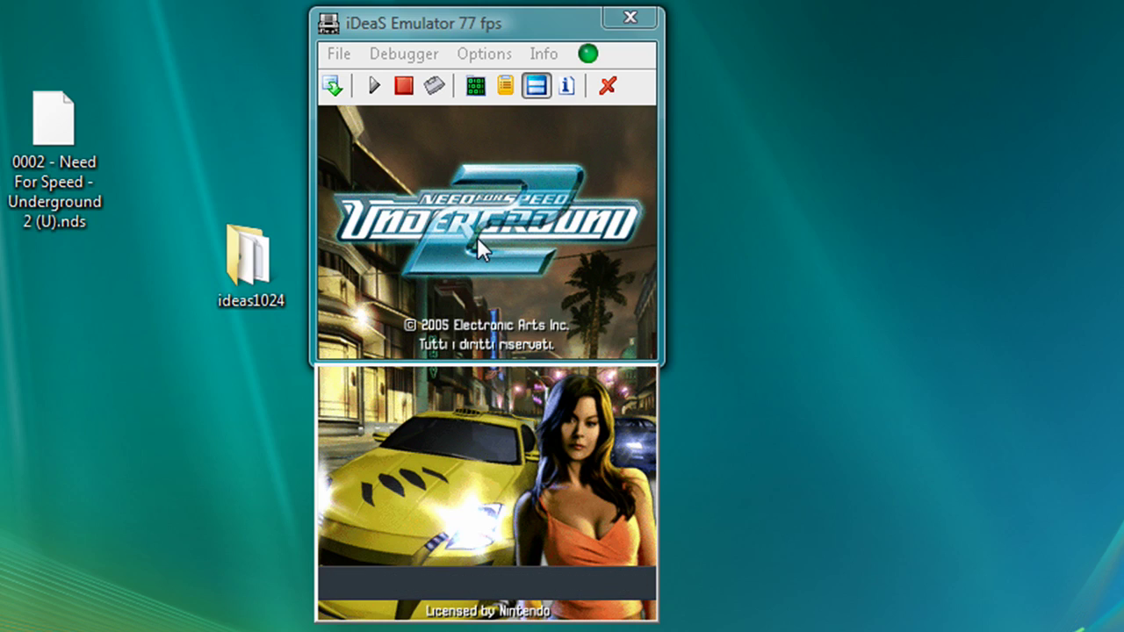
{"action": "left_click_drag", "start_coordinate": [448, 23], "coordinate": [429, 27]}
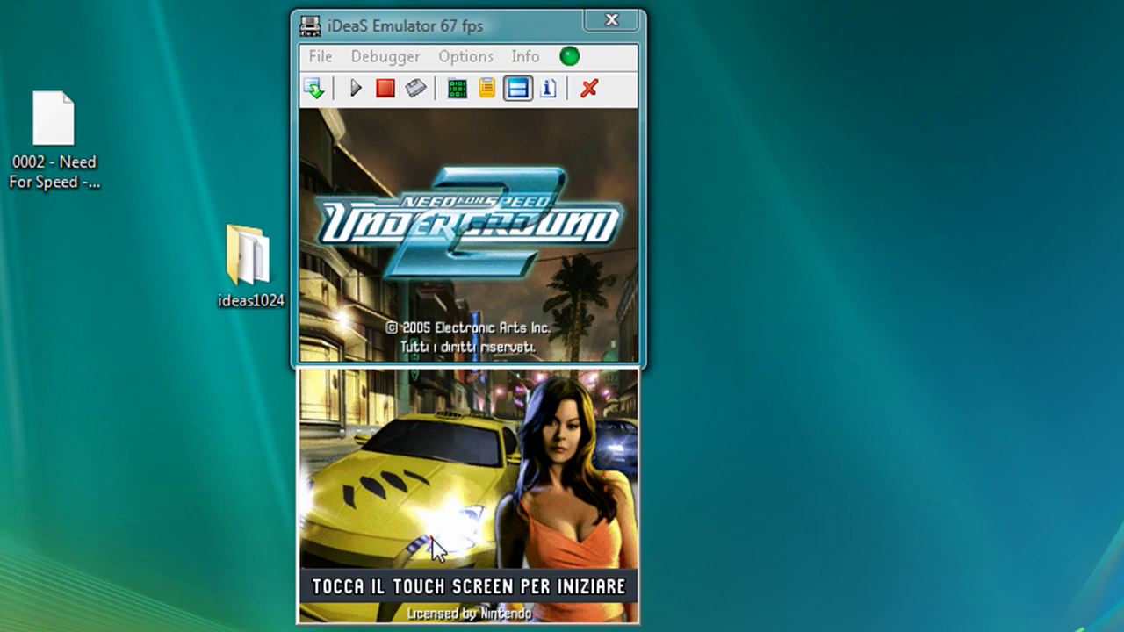
{"action": "left_click", "coordinate": [536, 425]}
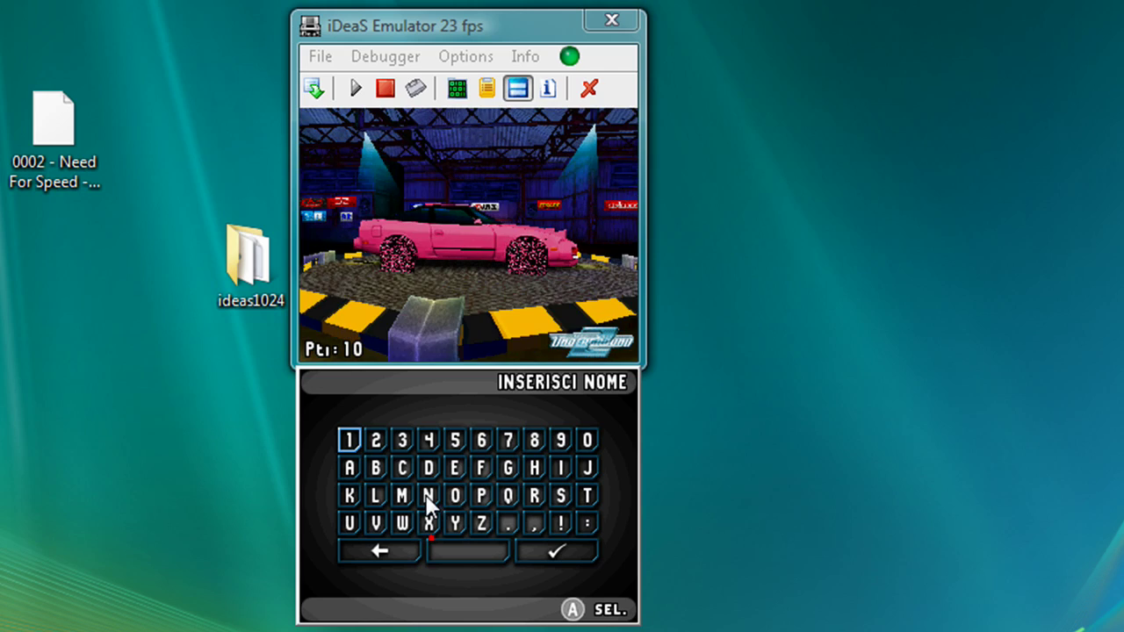
- Enter FRQGG as the player name on the game's touch-screen keyboard
{"action": "left_click", "coordinate": [427, 500]}
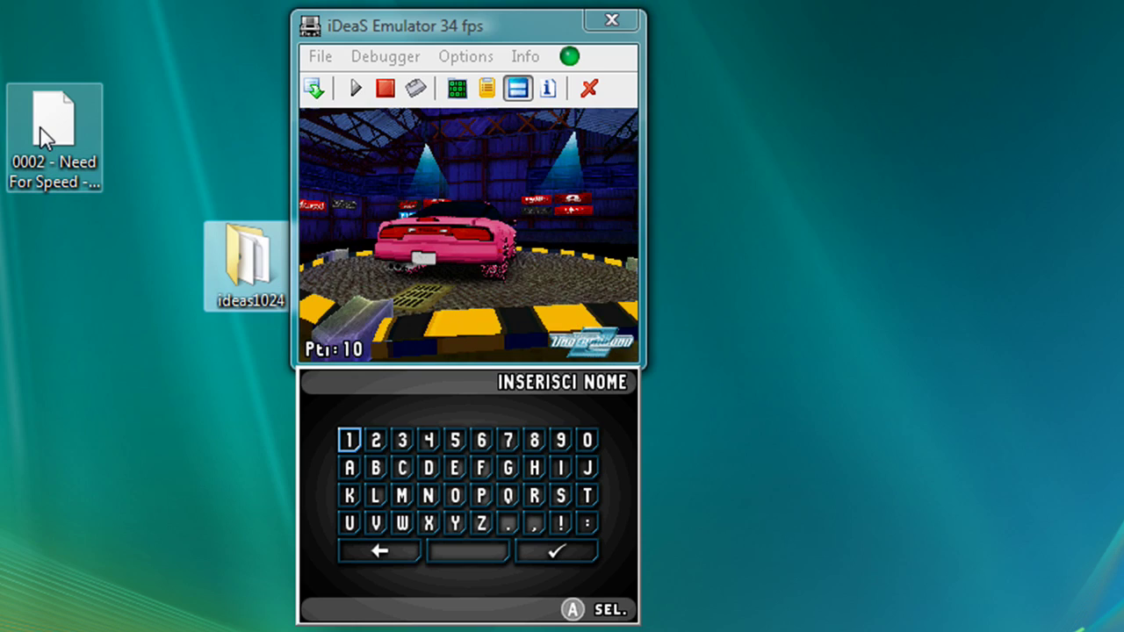
{"action": "left_click", "coordinate": [479, 467]}
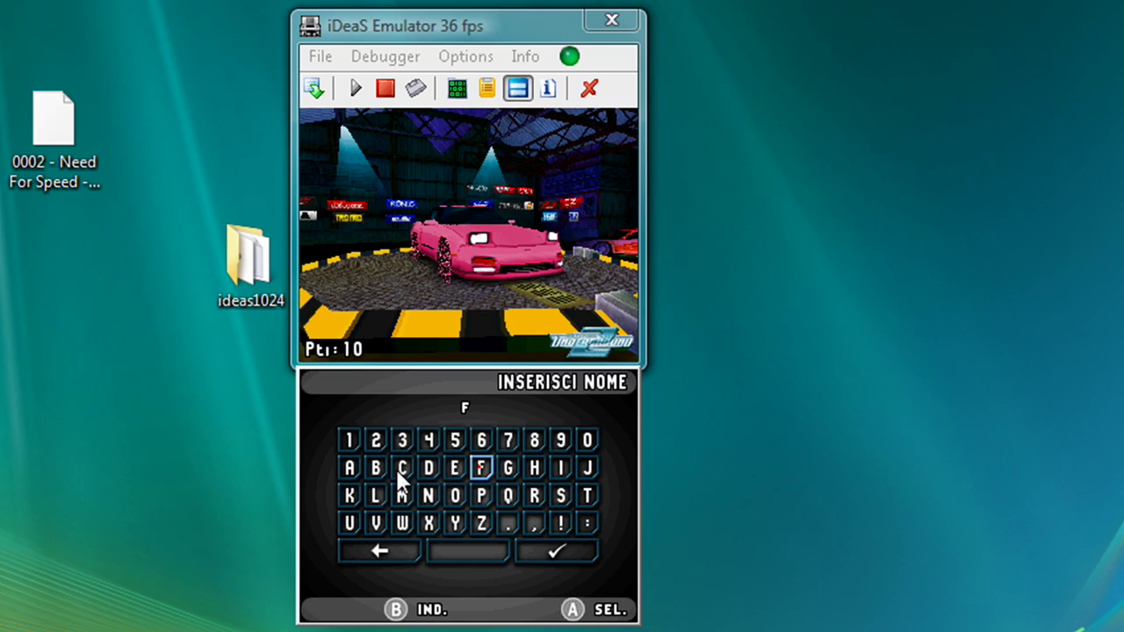
{"action": "left_click", "coordinate": [533, 497]}
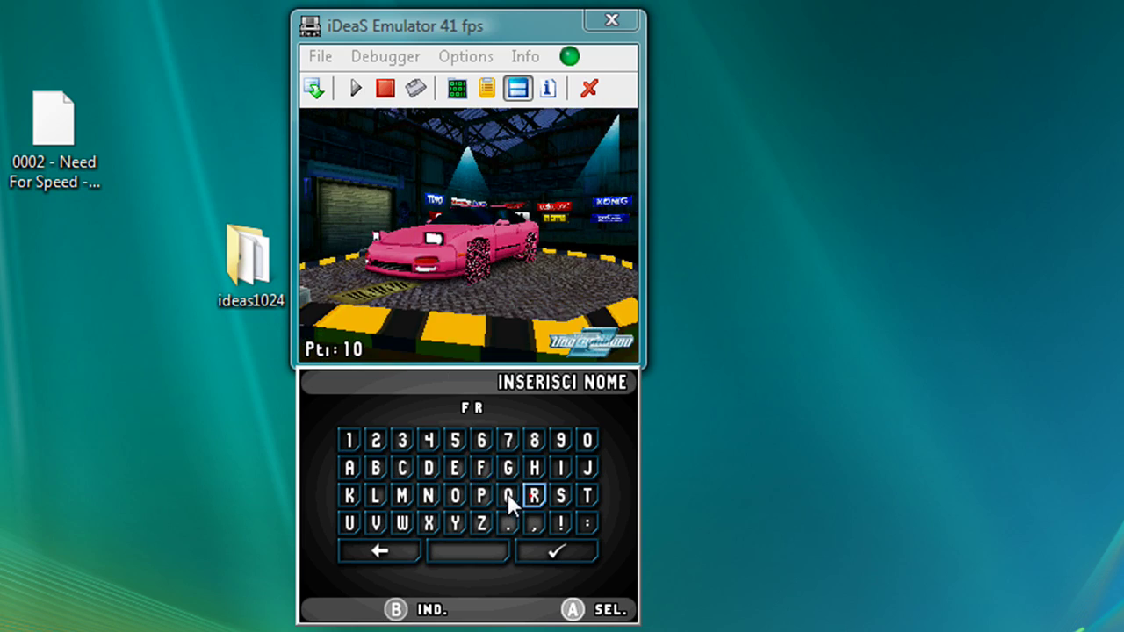
{"action": "left_click", "coordinate": [508, 495]}
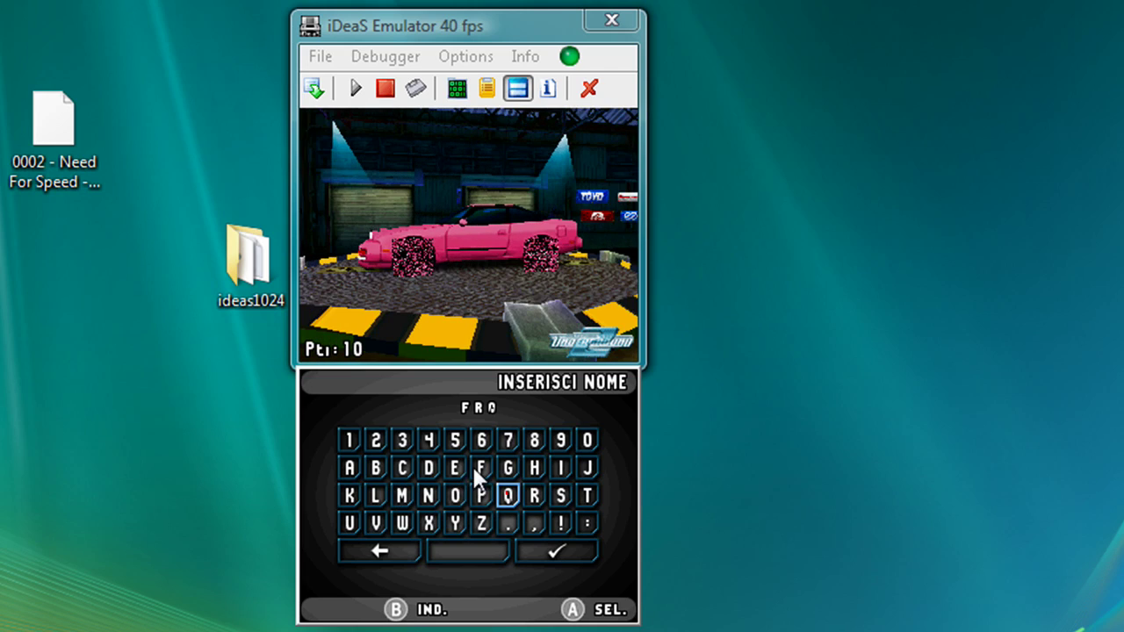
{"action": "left_click", "coordinate": [508, 468]}
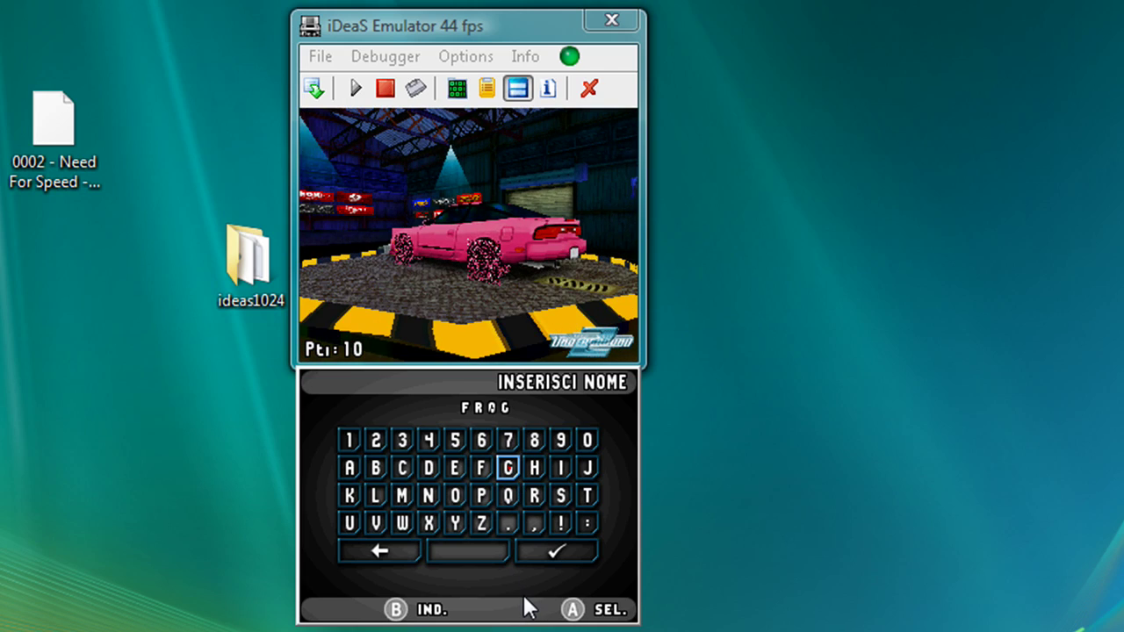
{"action": "left_click", "coordinate": [569, 609]}
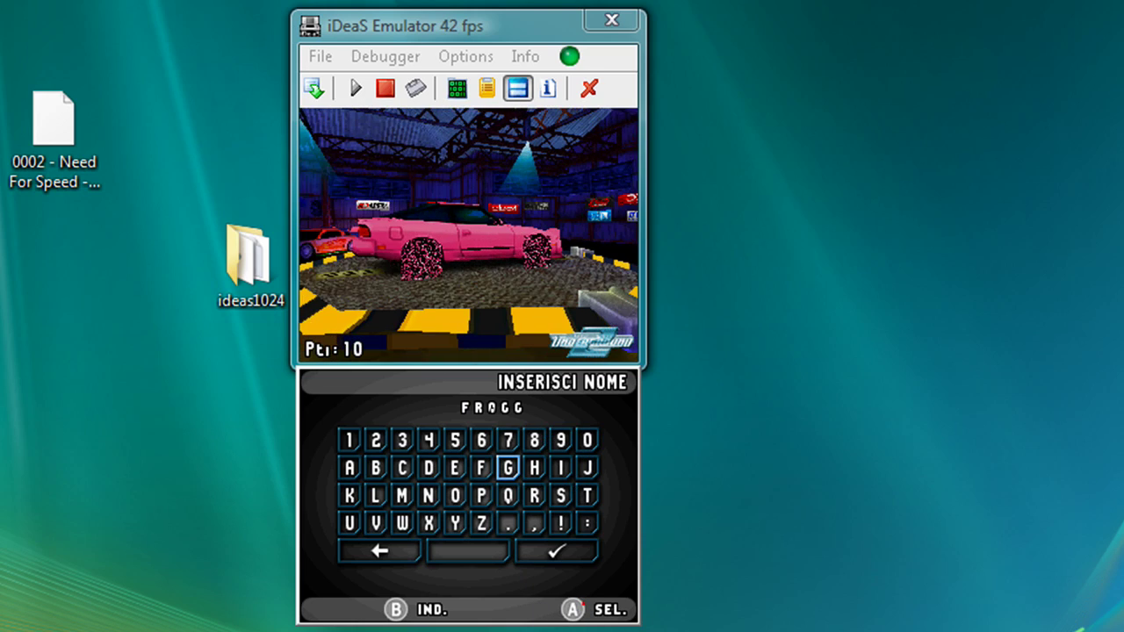